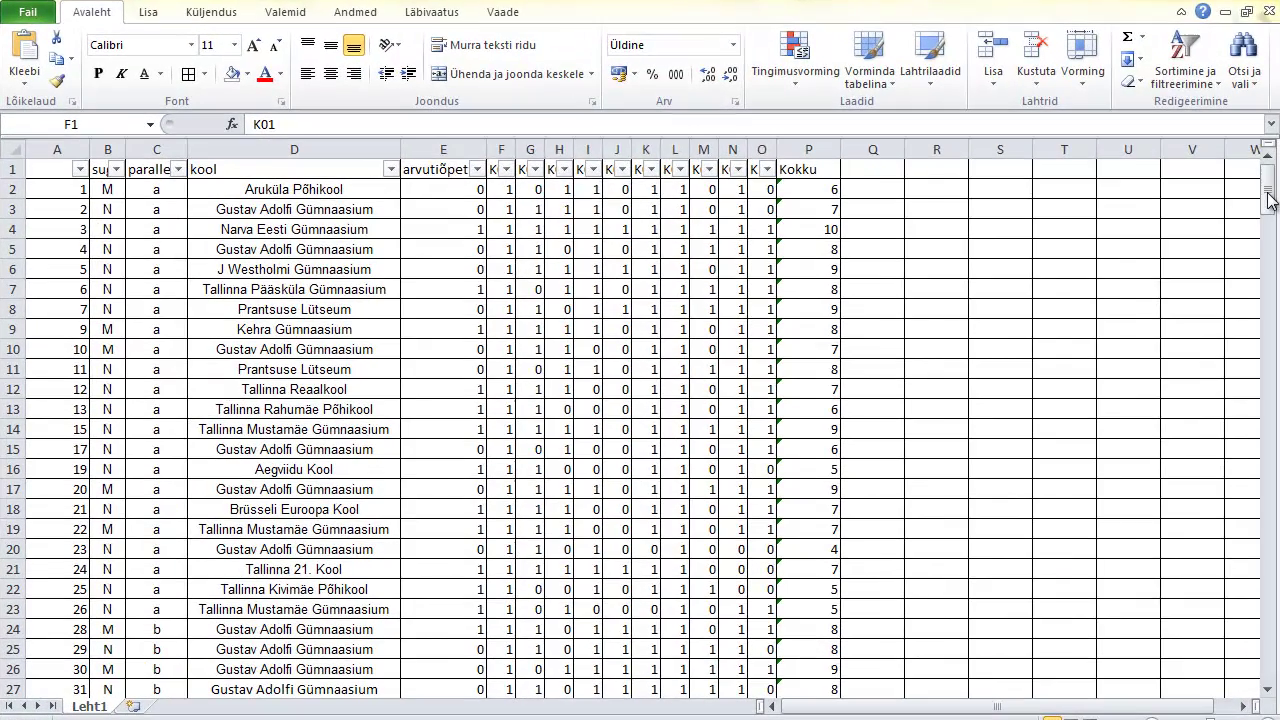
# Step: Insert a basic 2D pie chart of the poisid and tüdrukud counts from T102:U104 and reposition it on the sheet
pyautogui.click(1128, 366)
pyautogui.moveTo(1270, 200); pyautogui.dragTo(1276, 370)
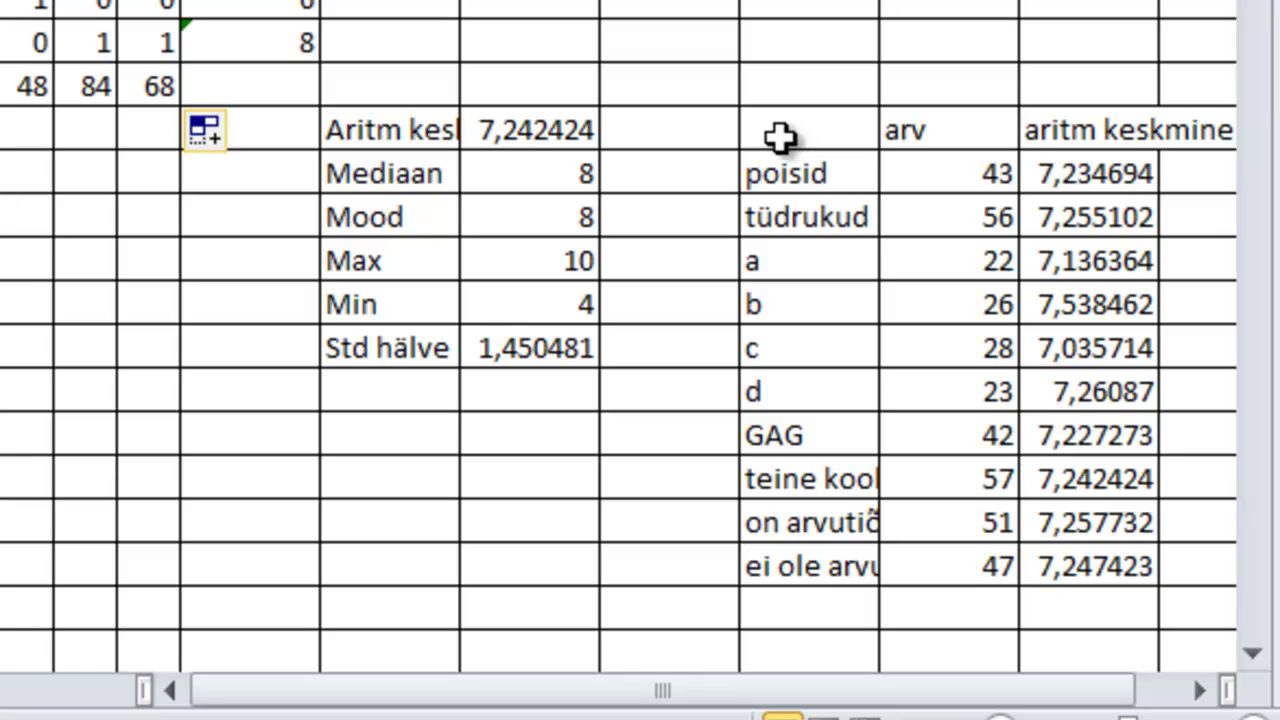
pyautogui.moveTo(775, 138); pyautogui.dragTo(927, 215)
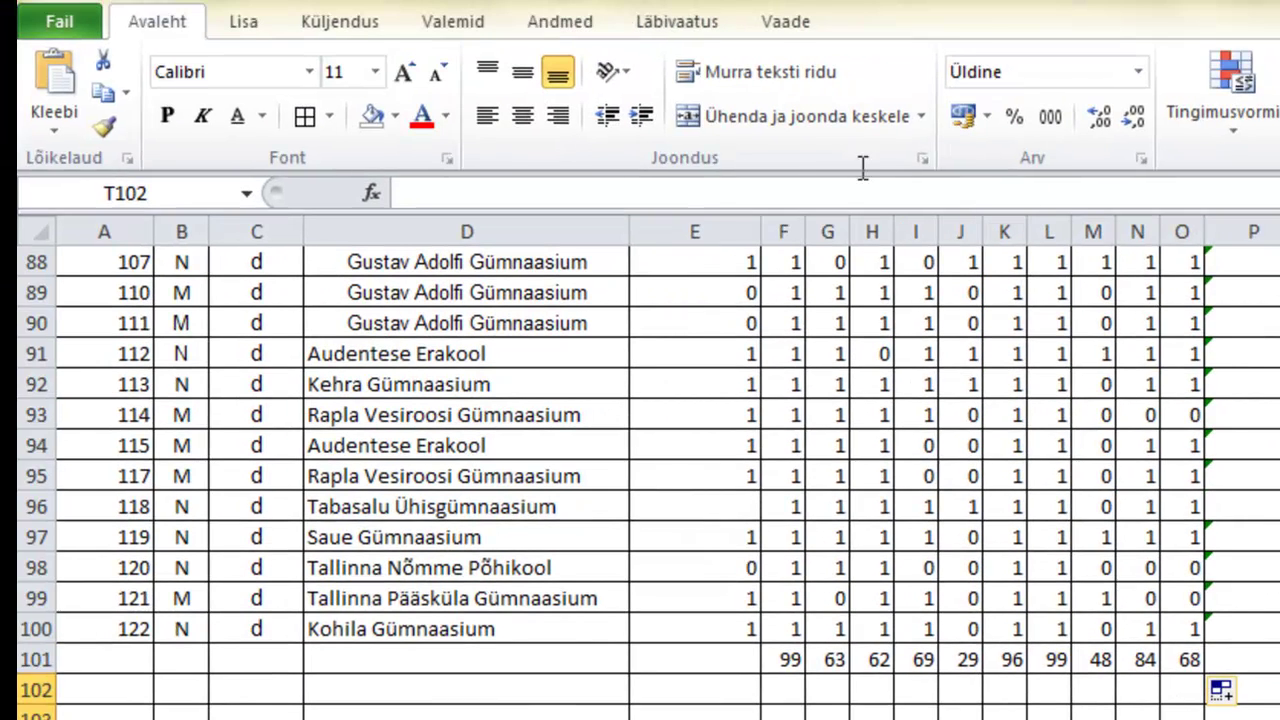
pyautogui.click(244, 24)
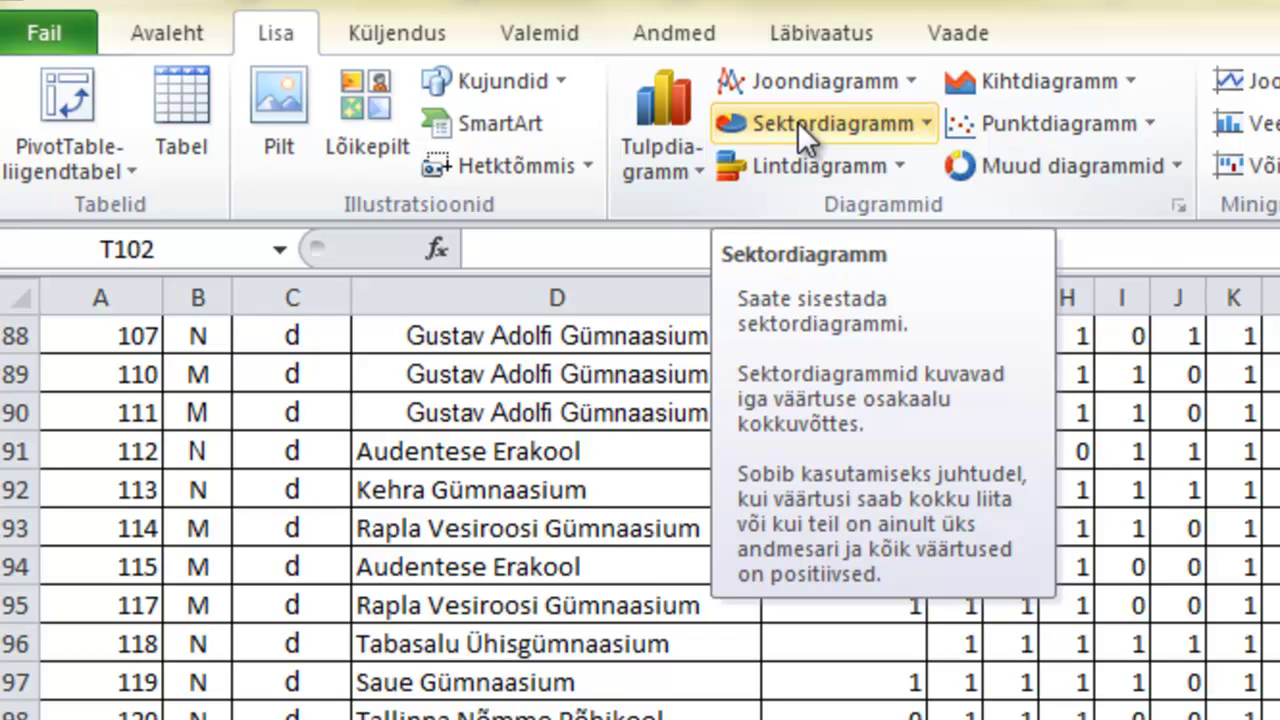
pyautogui.click(797, 121)
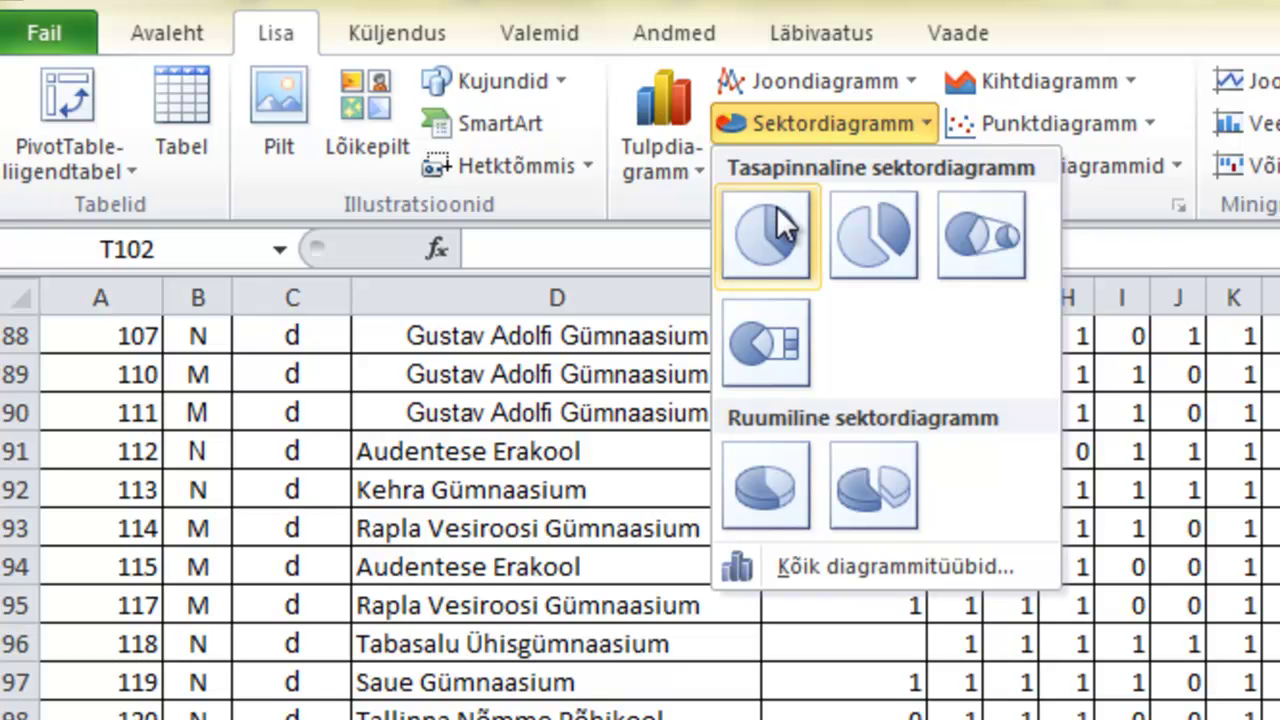
pyautogui.click(765, 245)
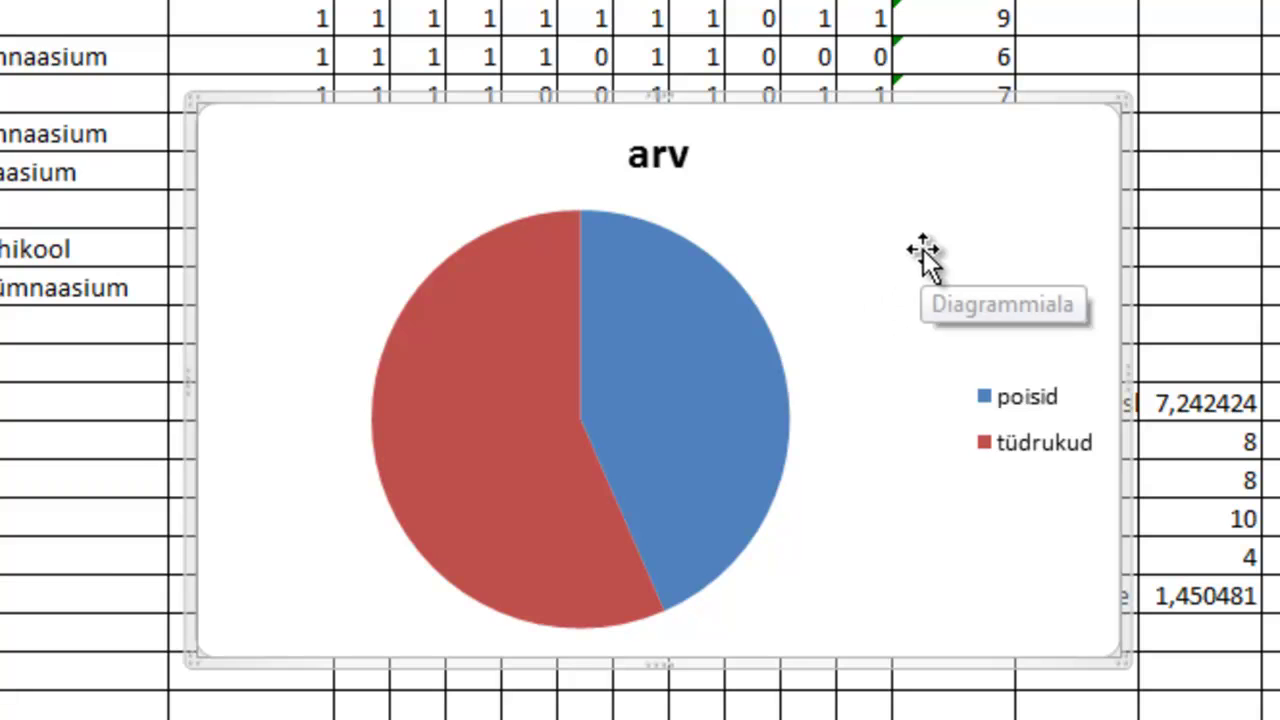
pyautogui.moveTo(916, 246); pyautogui.dragTo(820, 350)
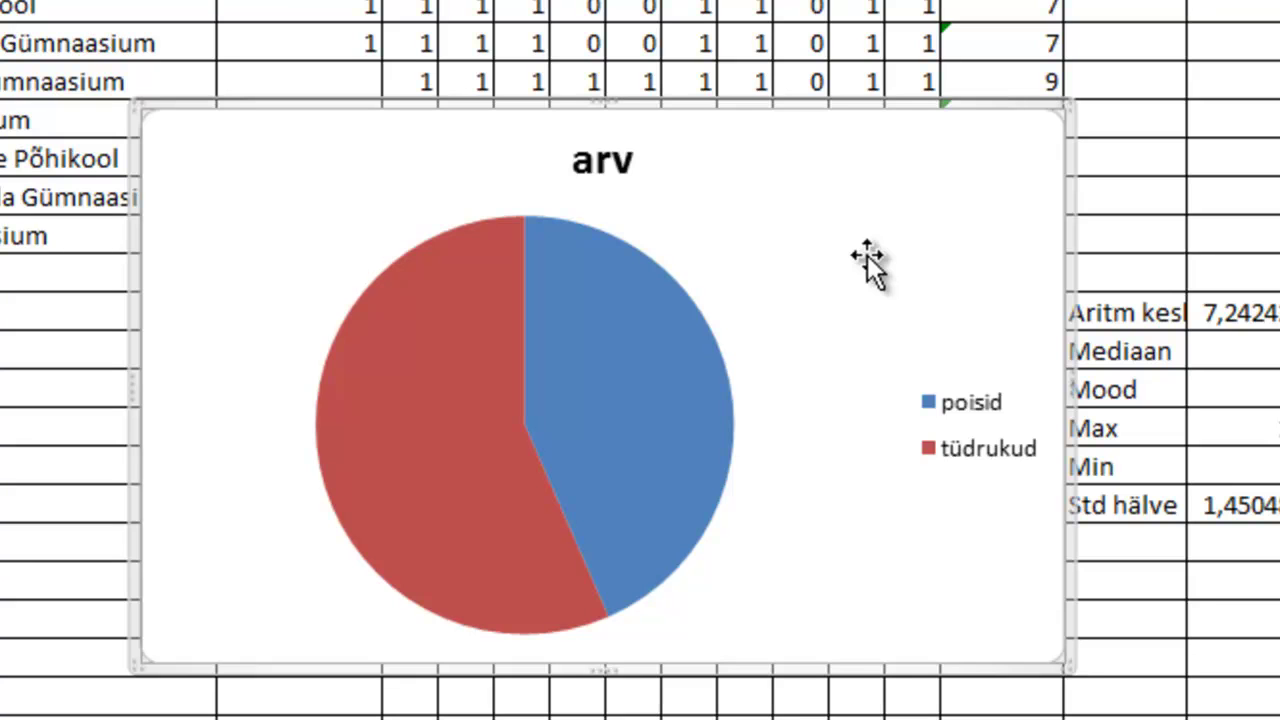
# Step: Replace the pie chart's title with "IKT tasemetestil osalenud õpilased"
pyautogui.click(609, 161)
pyautogui.click(632, 160)
pyautogui.press('BackSpace')
pyautogui.press('BackSpace')
pyautogui.press('BackSpace')
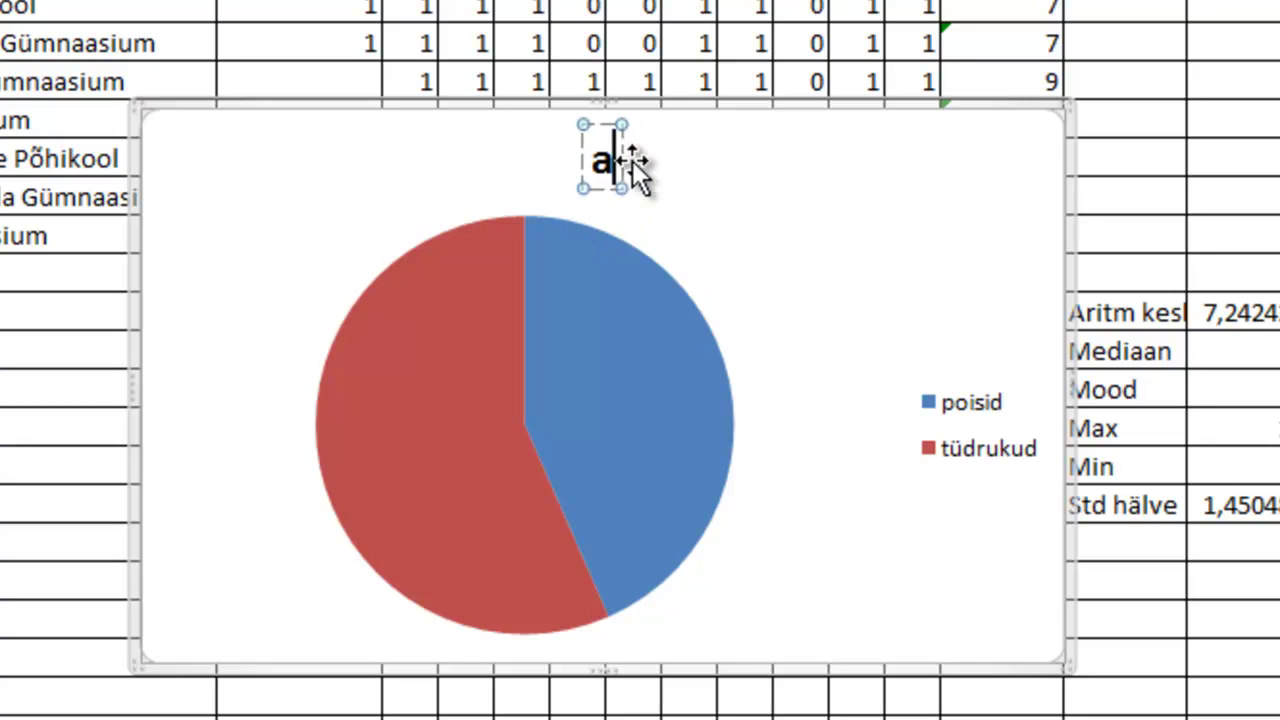
pyautogui.write('IKT')
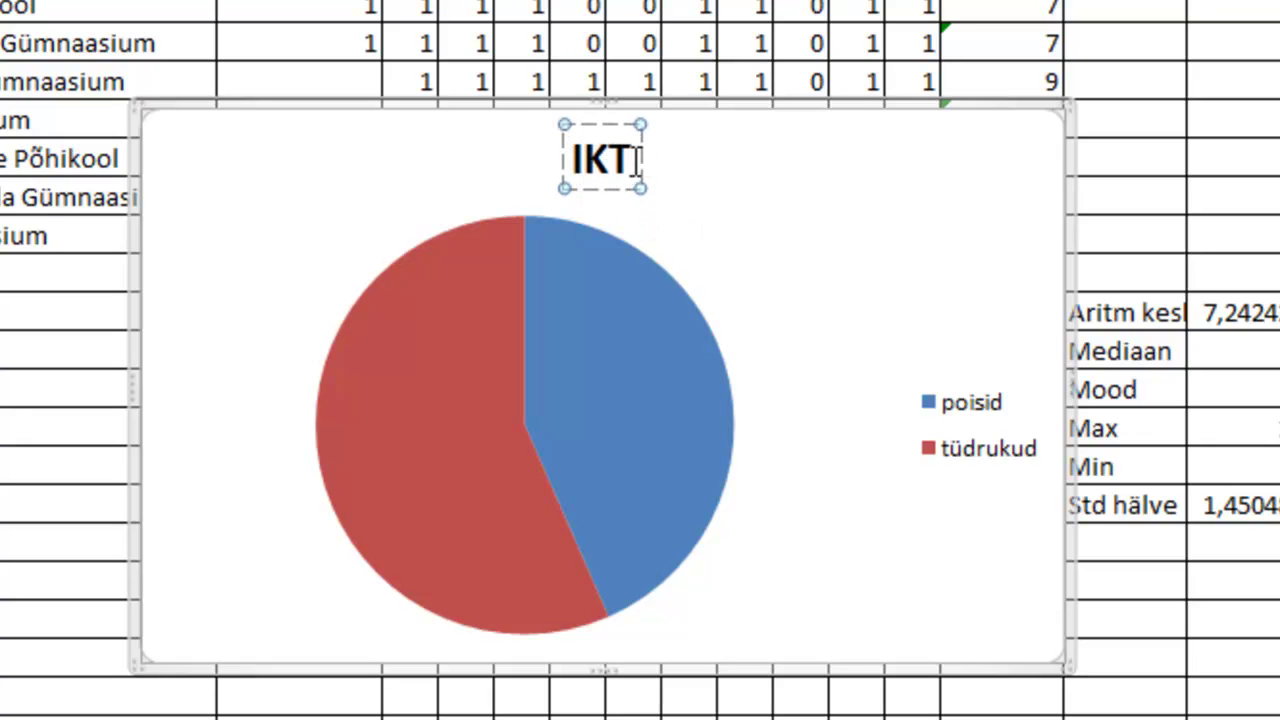
pyautogui.write(' tasemet')
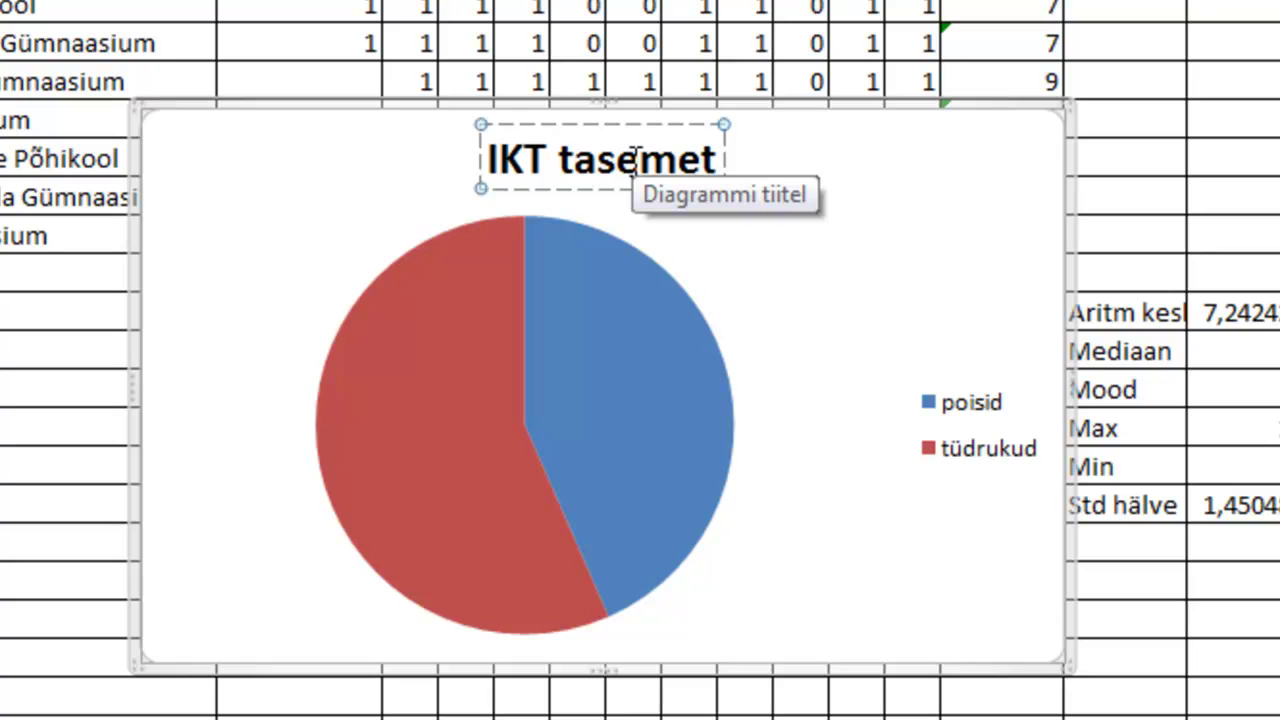
pyautogui.write('estil osalenud õpilased')
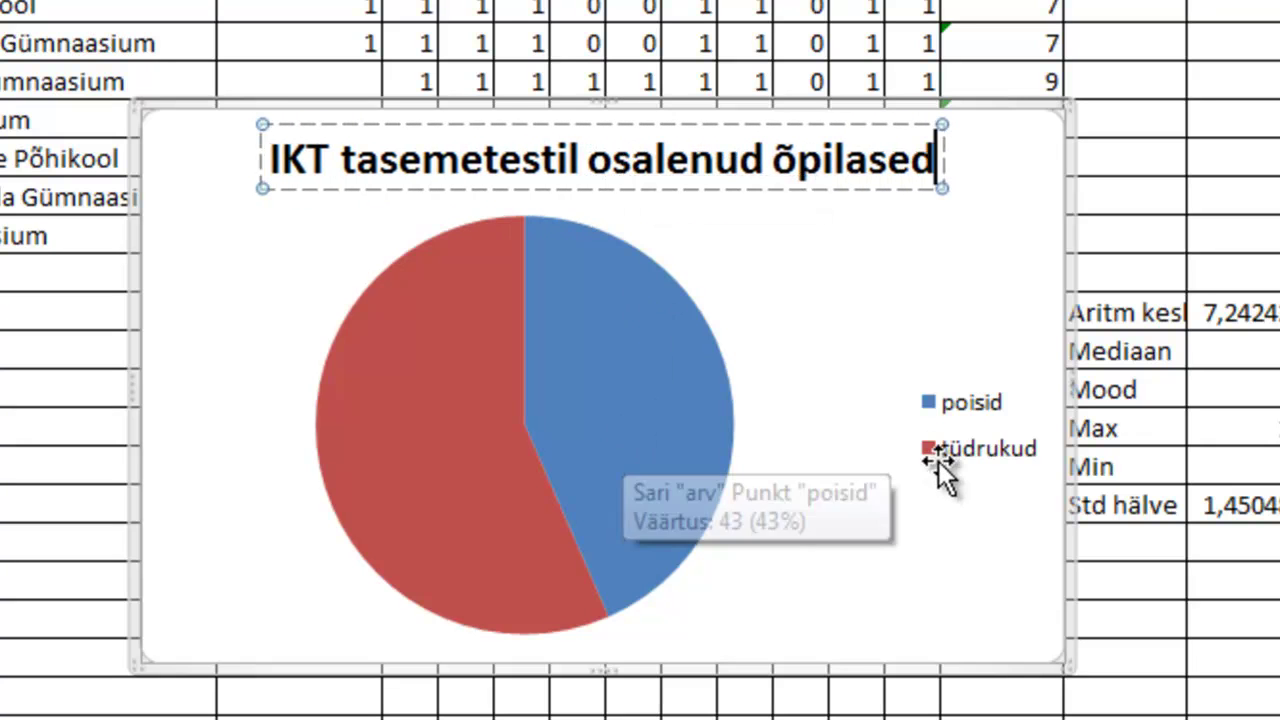
# Step: Set the font size of the pie chart's legend to 14
pyautogui.click(971, 407)
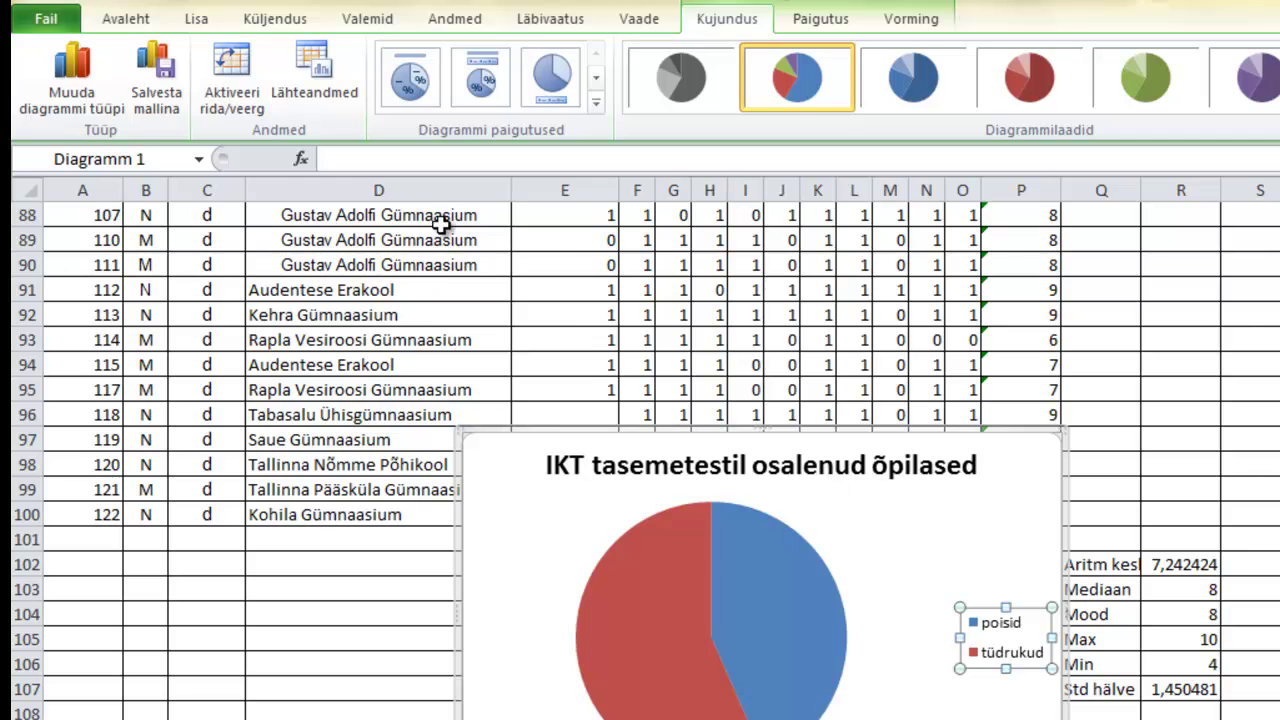
pyautogui.click(128, 22)
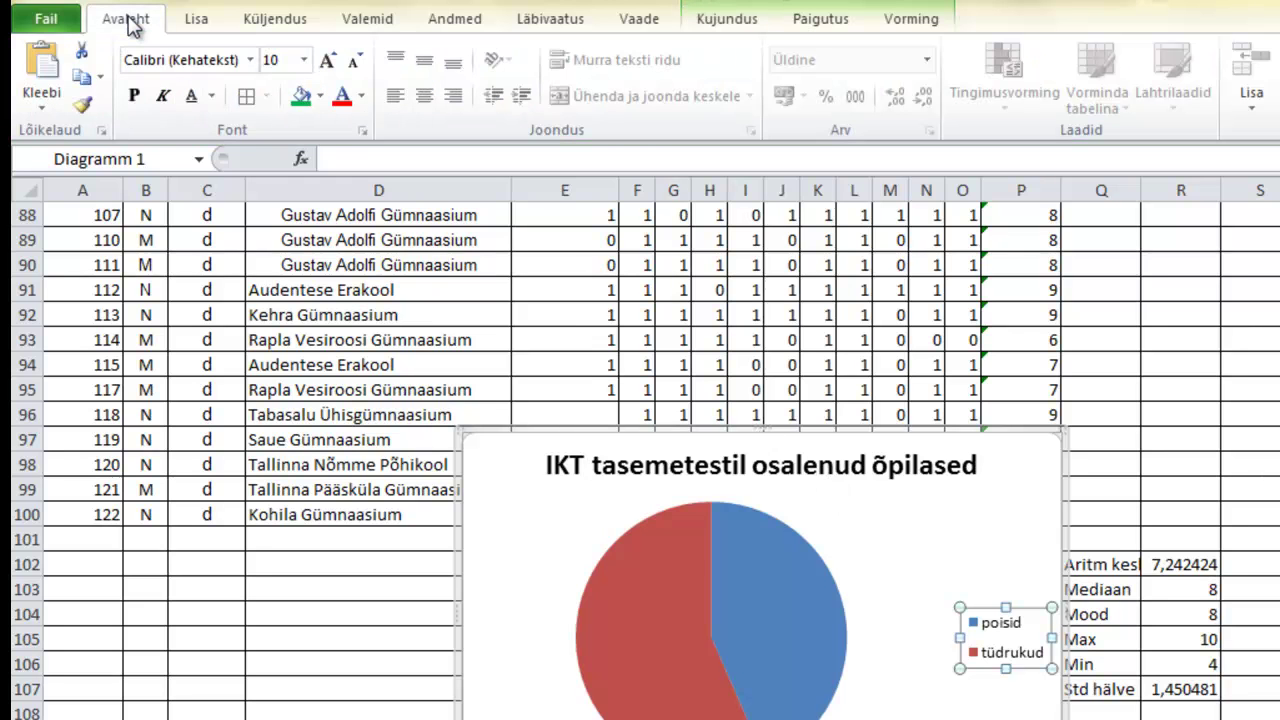
pyautogui.click(304, 60)
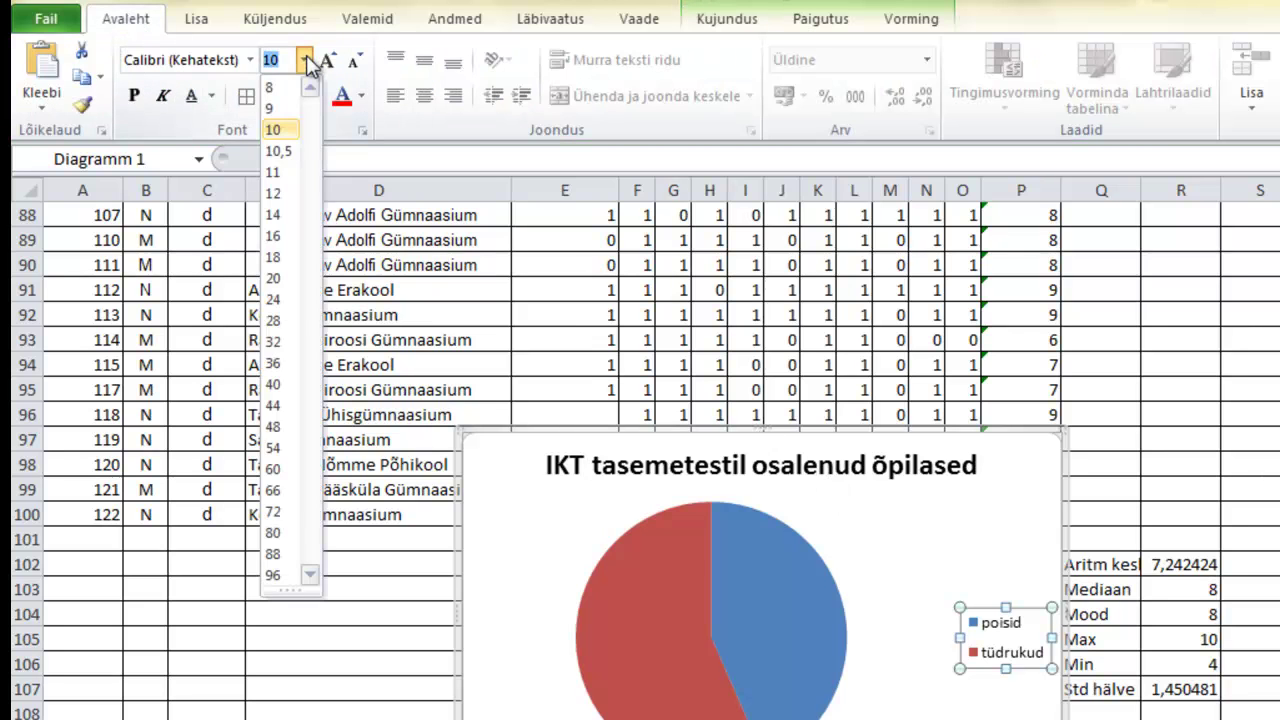
pyautogui.click(274, 213)
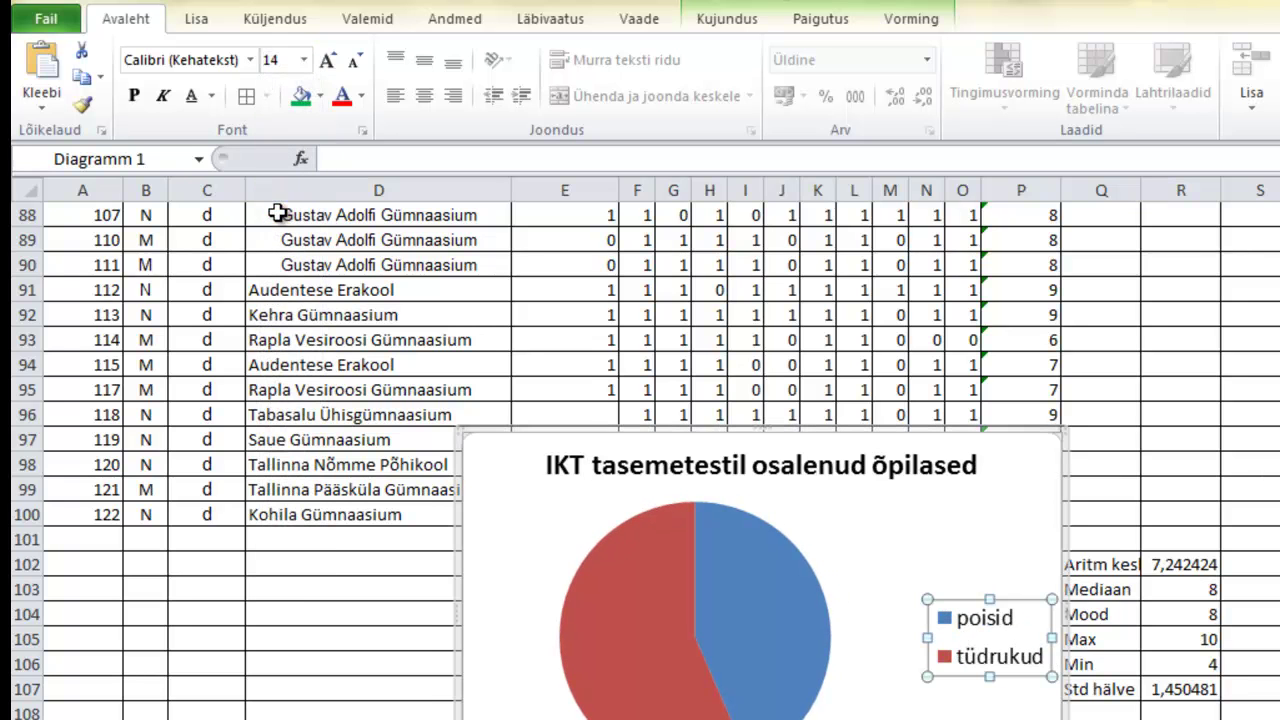
# Step: Apply the red-shaded chart style to the pie chart
pyautogui.click(792, 589)
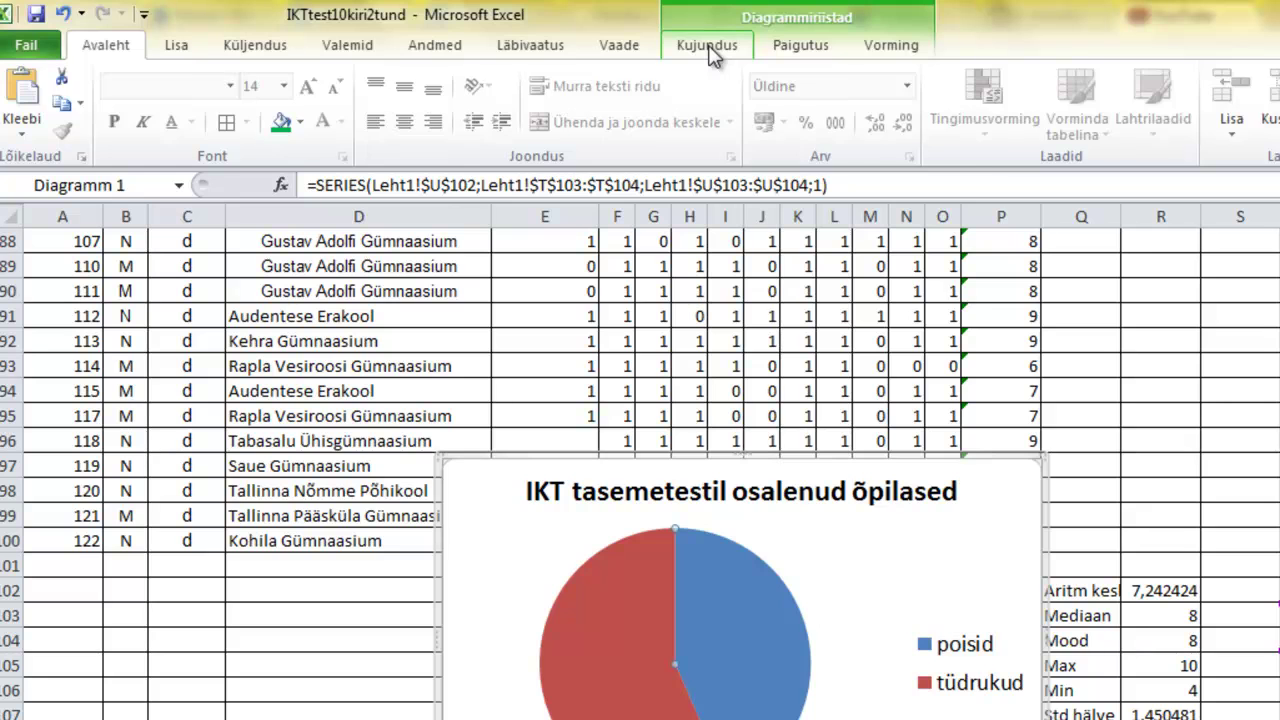
pyautogui.click(708, 48)
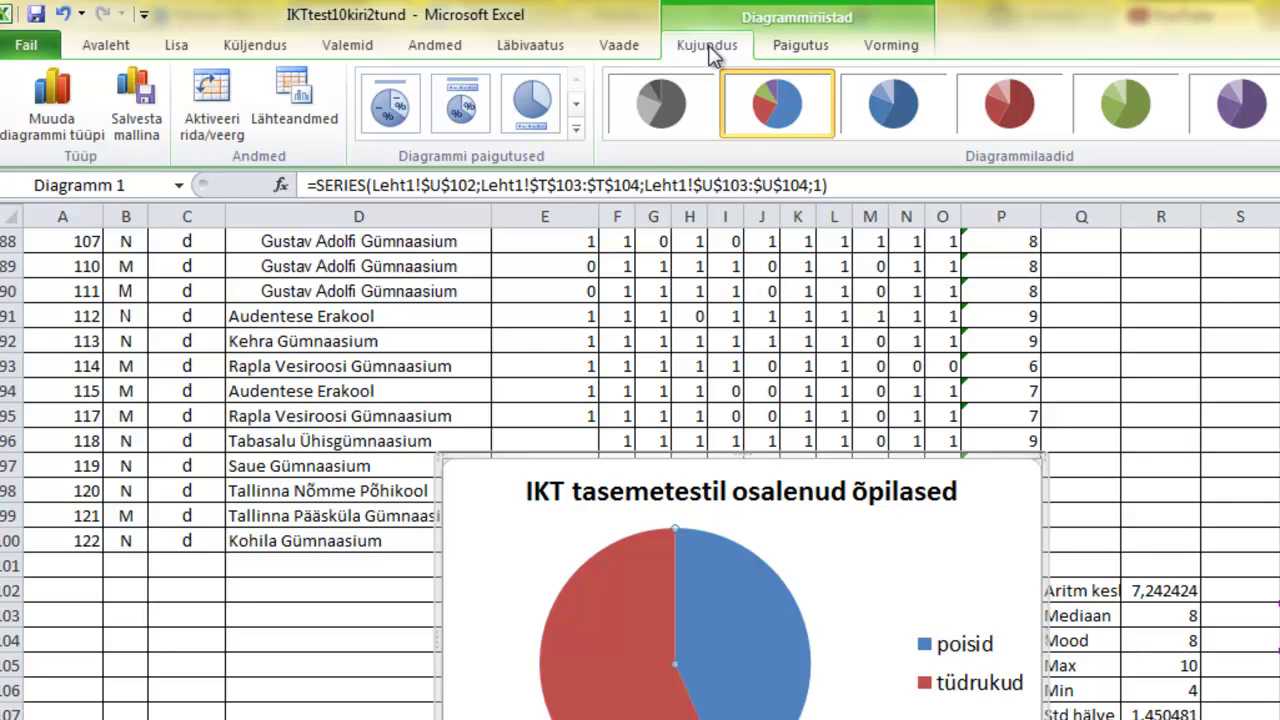
pyautogui.click(1007, 118)
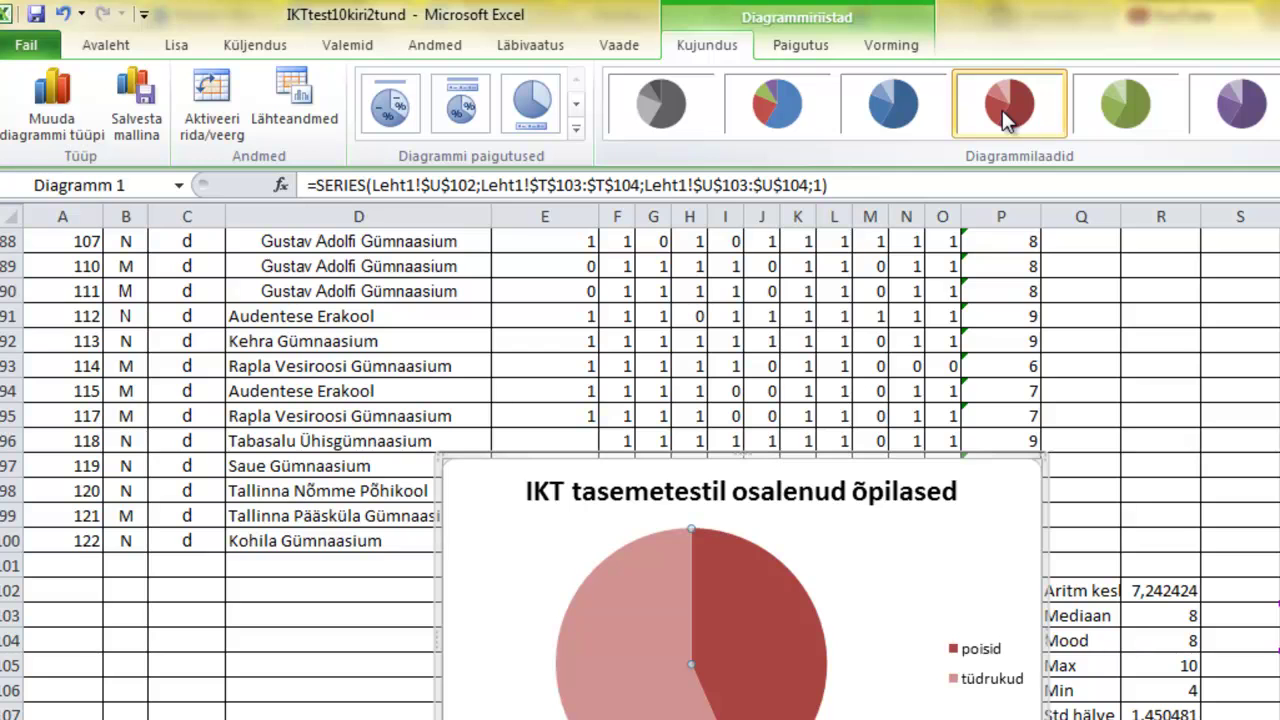
pyautogui.click(55, 110)
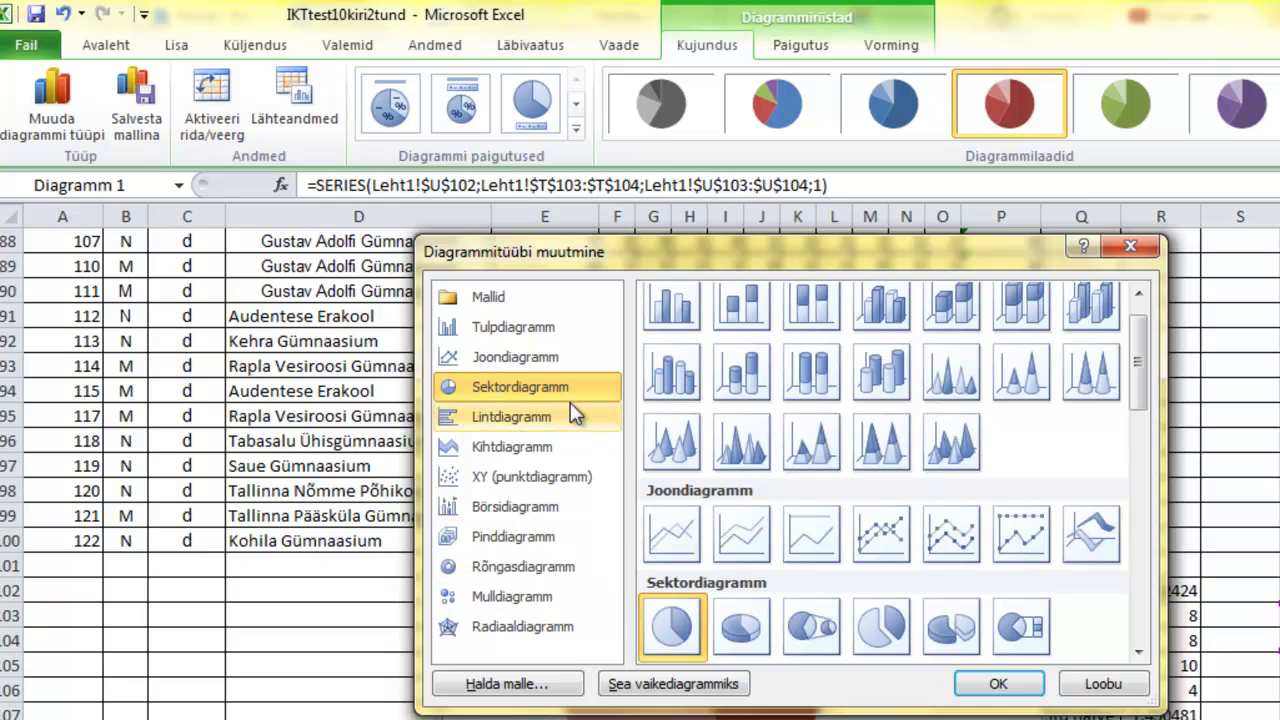
pyautogui.click(1139, 246)
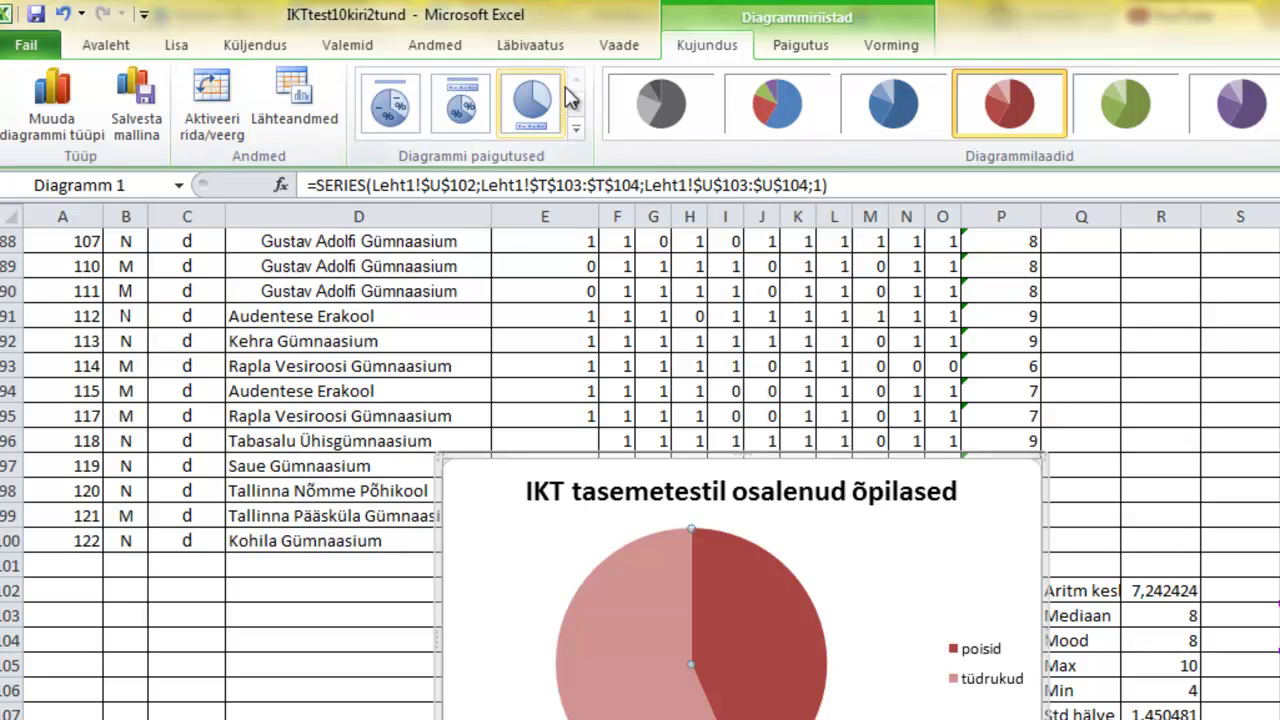
# Step: Add data labels to the pie chart, centred (Keskele) on the slices
pyautogui.click(797, 50)
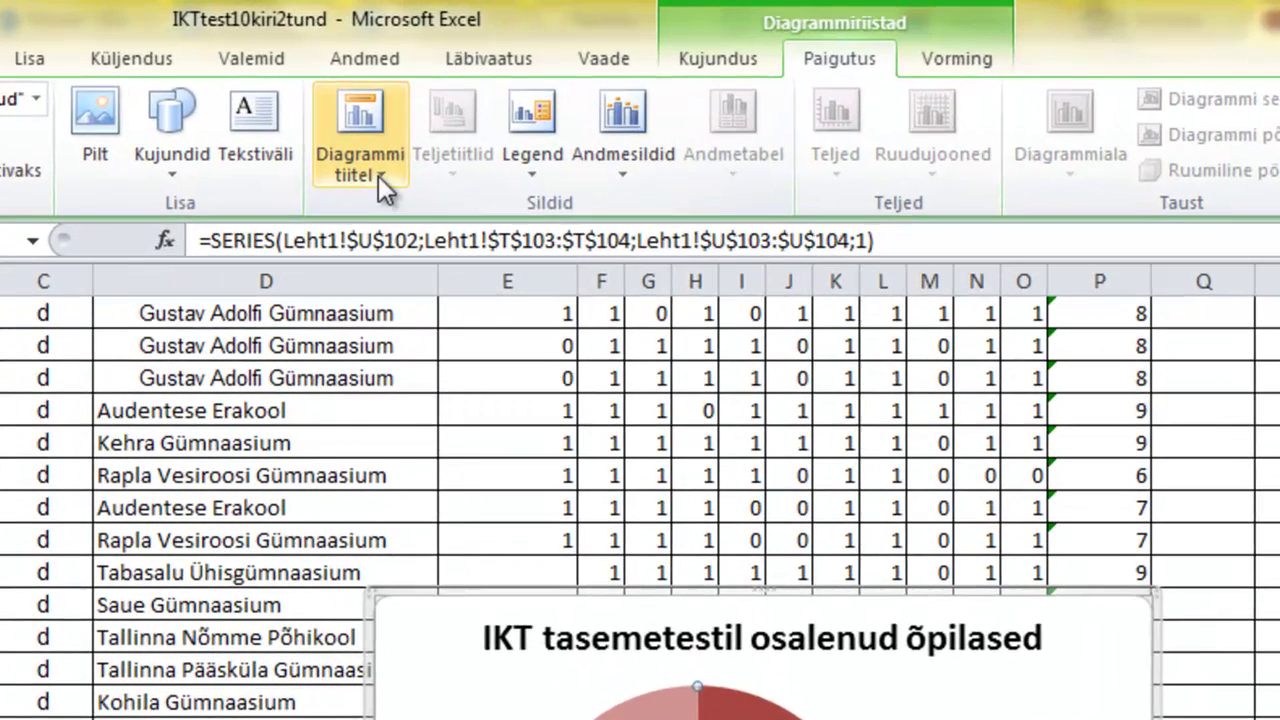
pyautogui.click(446, 134)
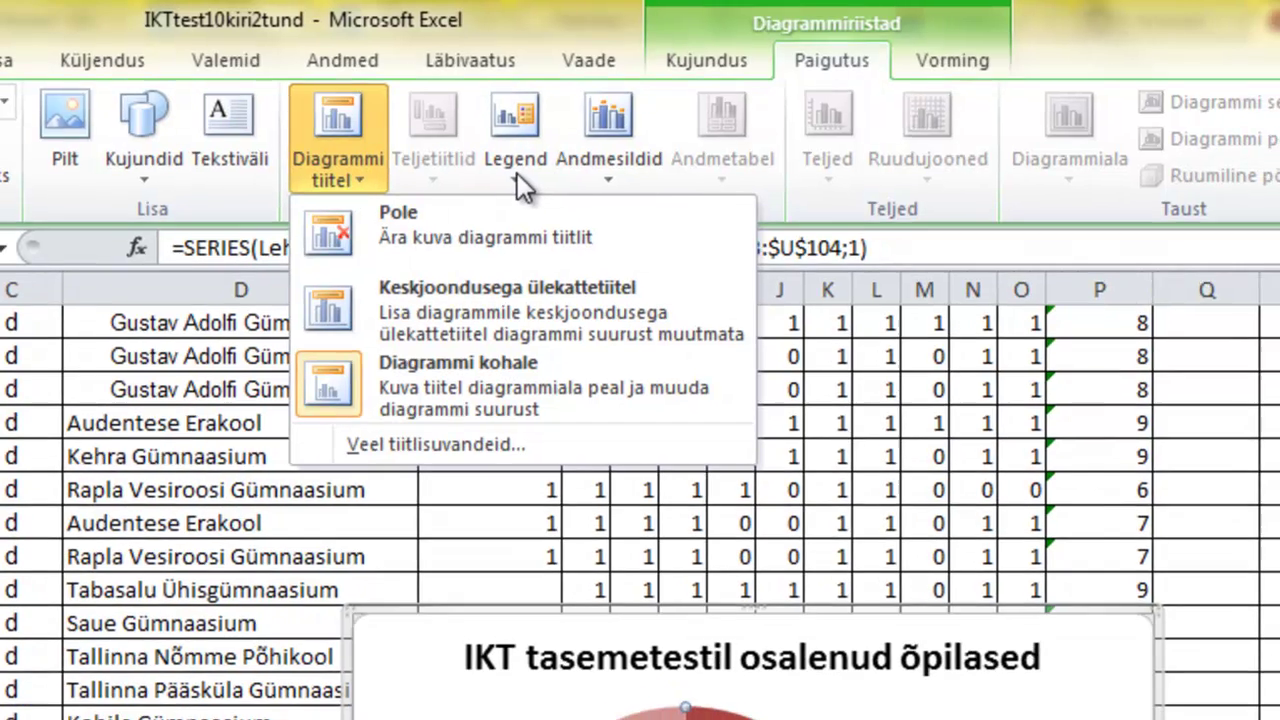
pyautogui.click(525, 165)
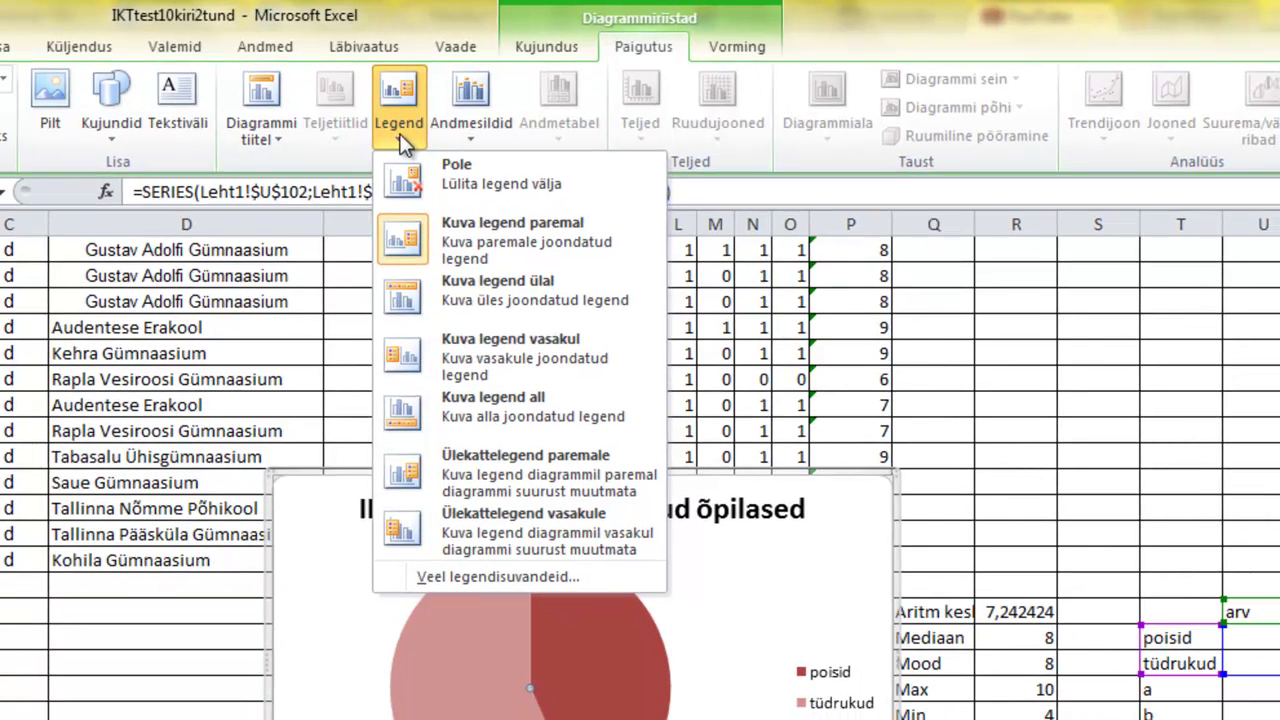
pyautogui.click(468, 131)
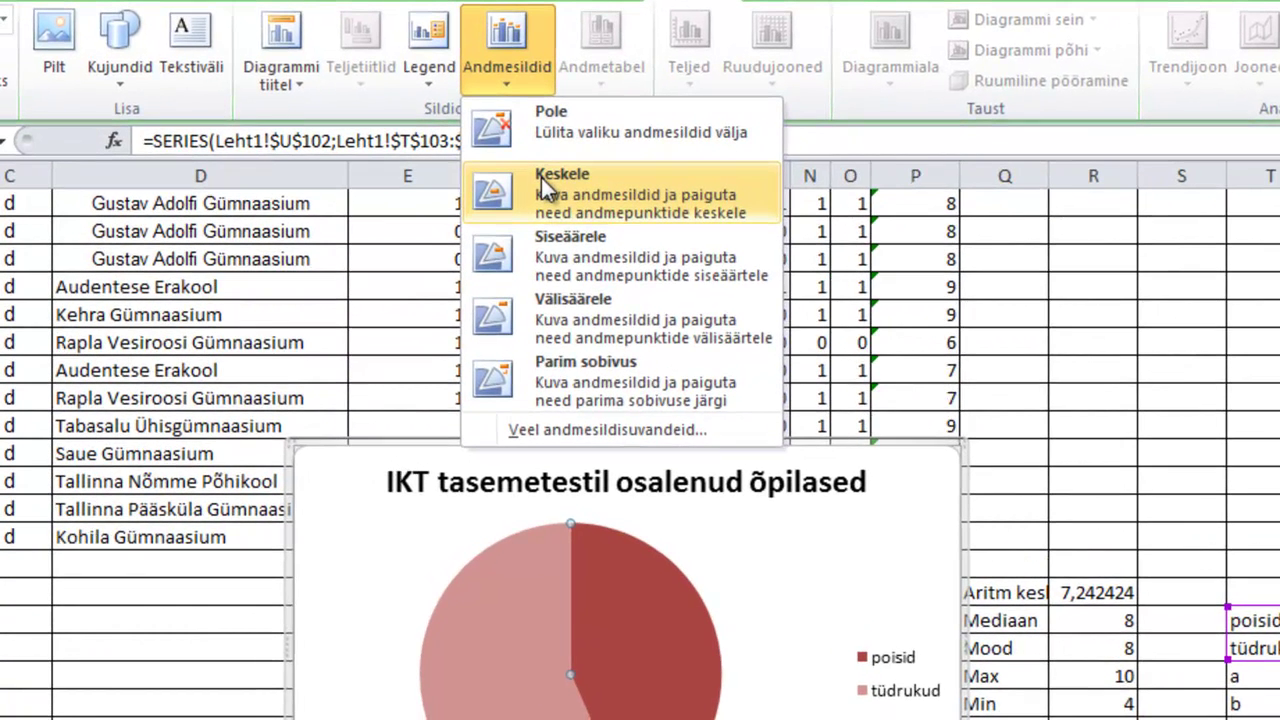
pyautogui.click(546, 207)
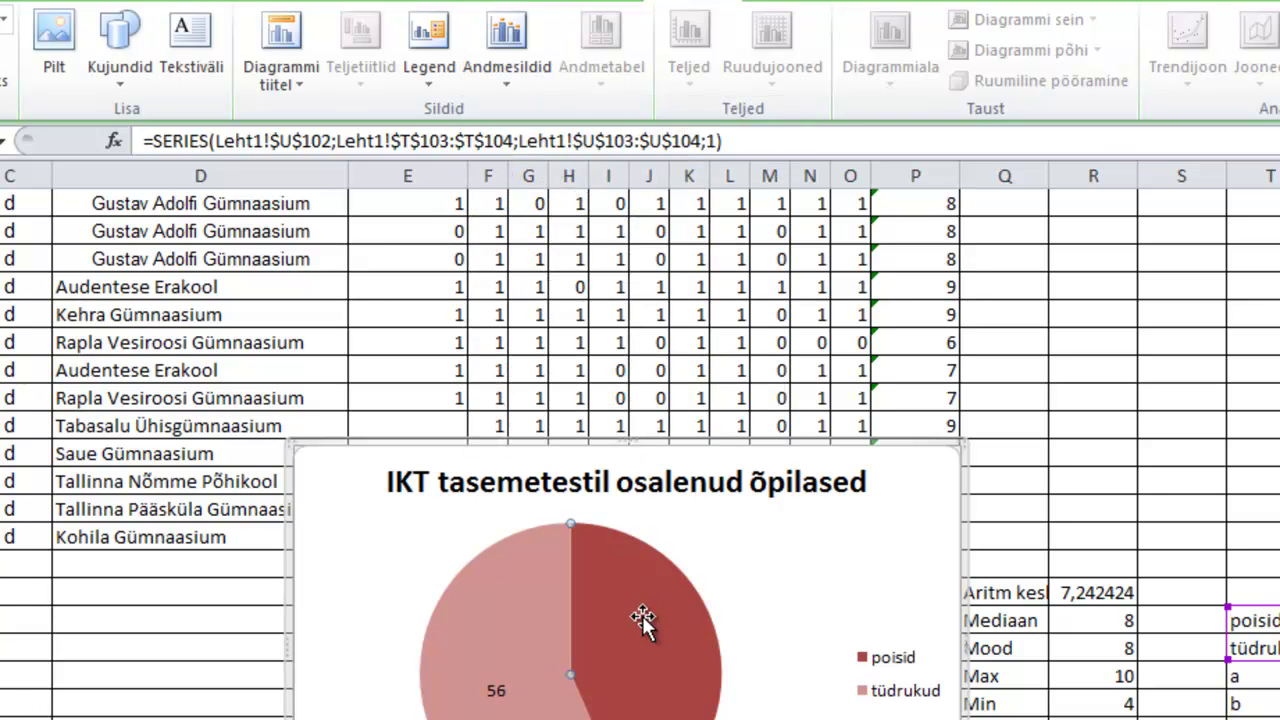
pyautogui.click(508, 88)
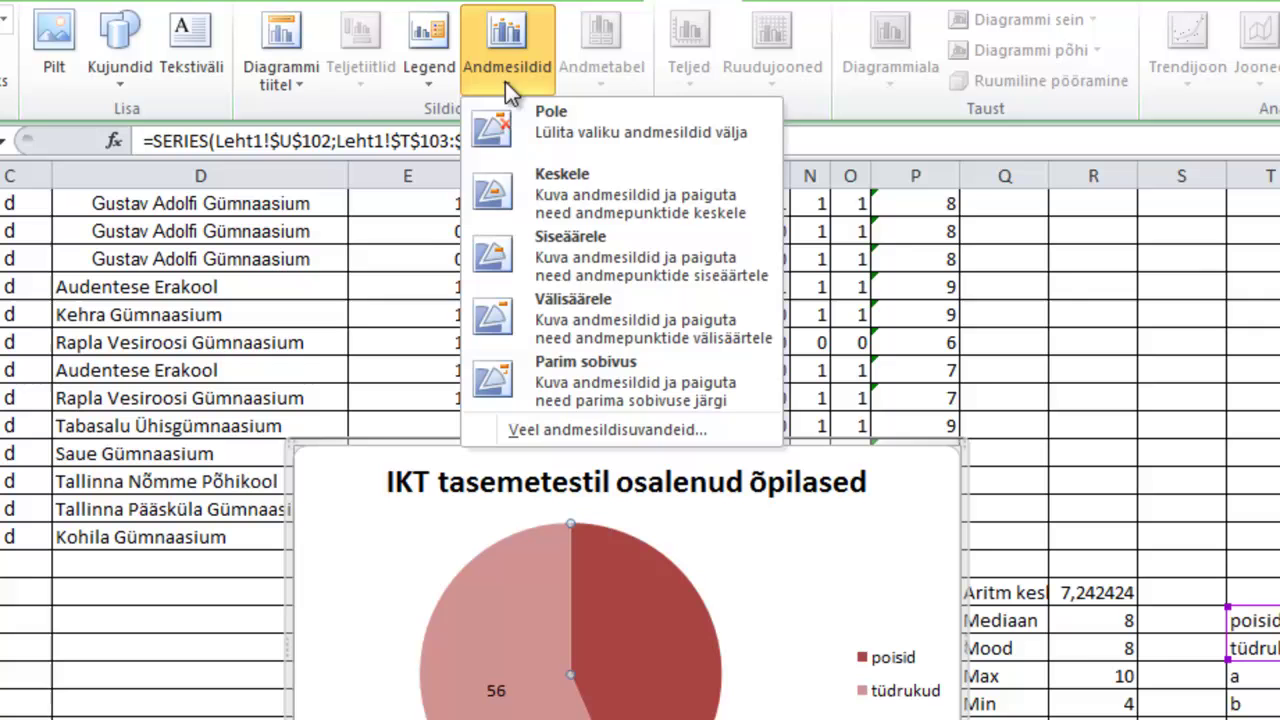
pyautogui.click(556, 197)
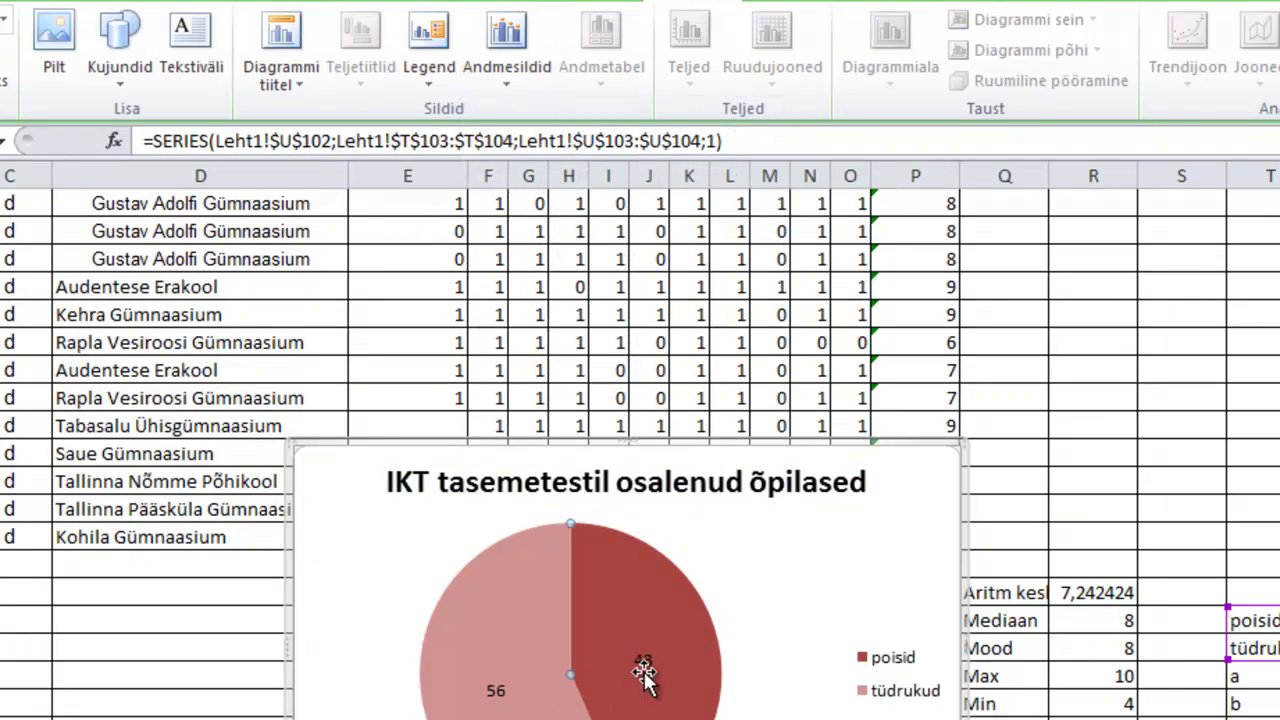
# Step: Include the category name (Kategooria nimi) in the poisid slice's data label
pyautogui.click(500, 85)
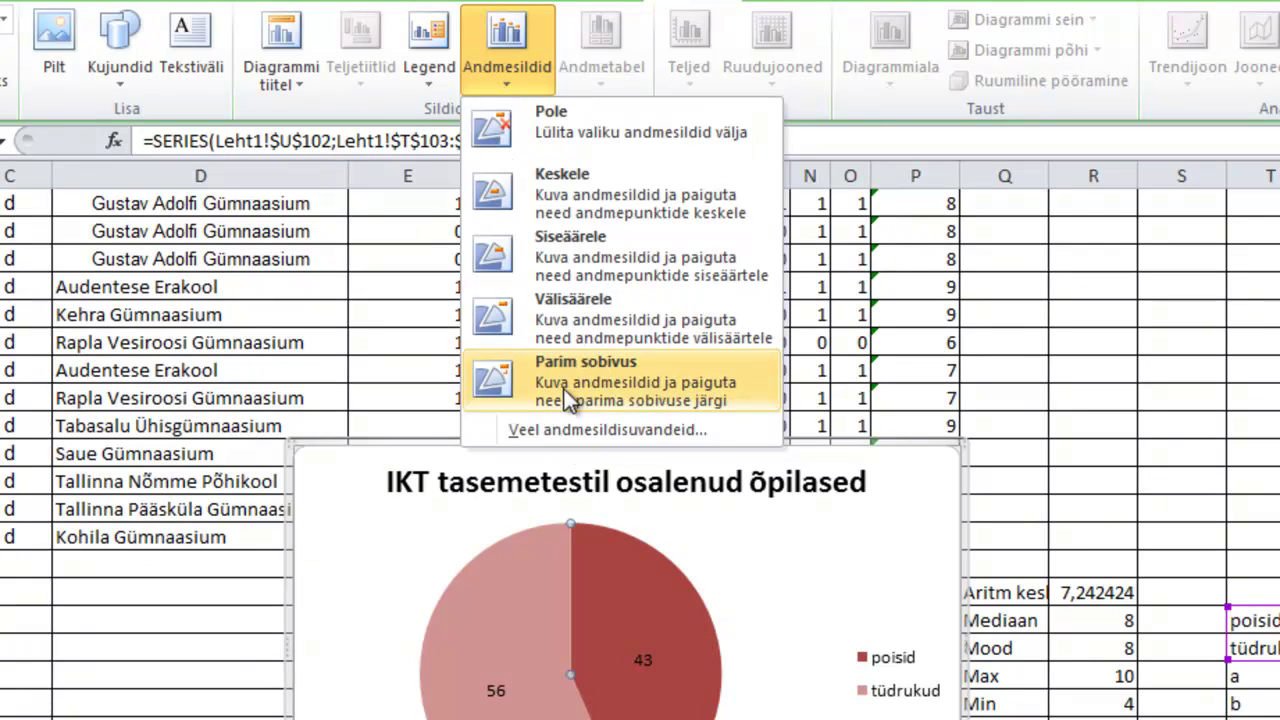
pyautogui.click(572, 436)
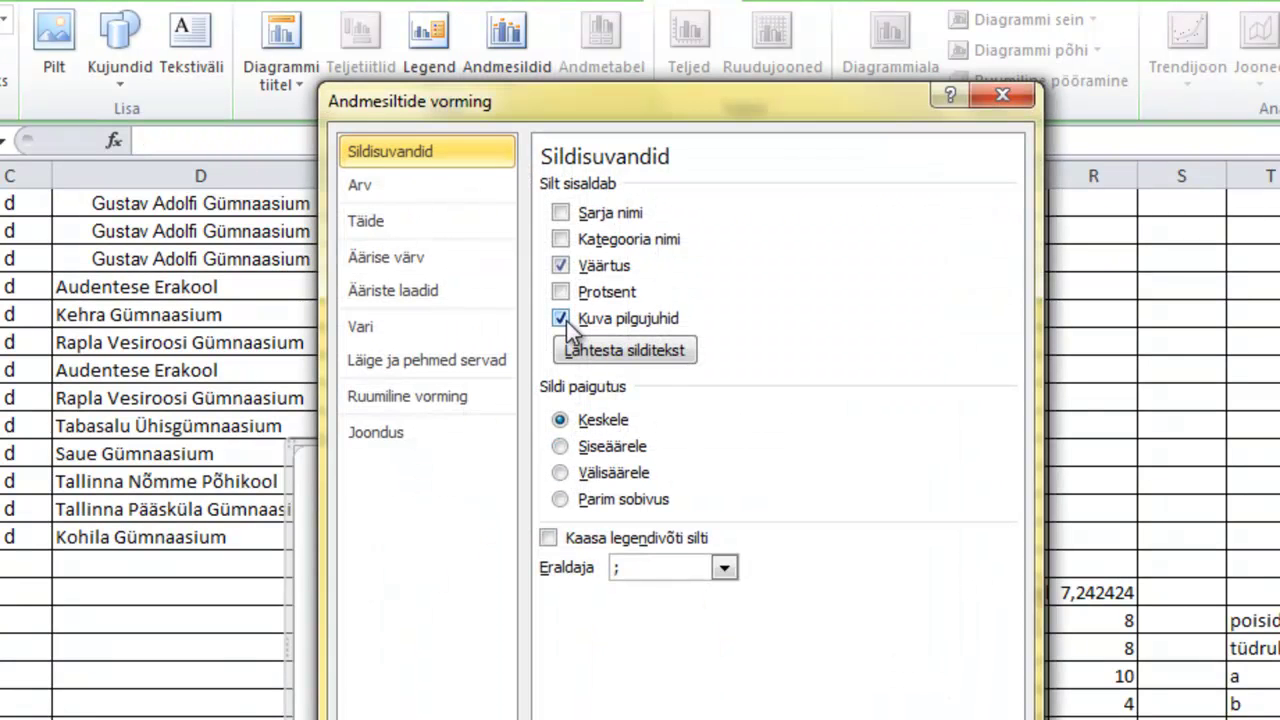
pyautogui.click(560, 240)
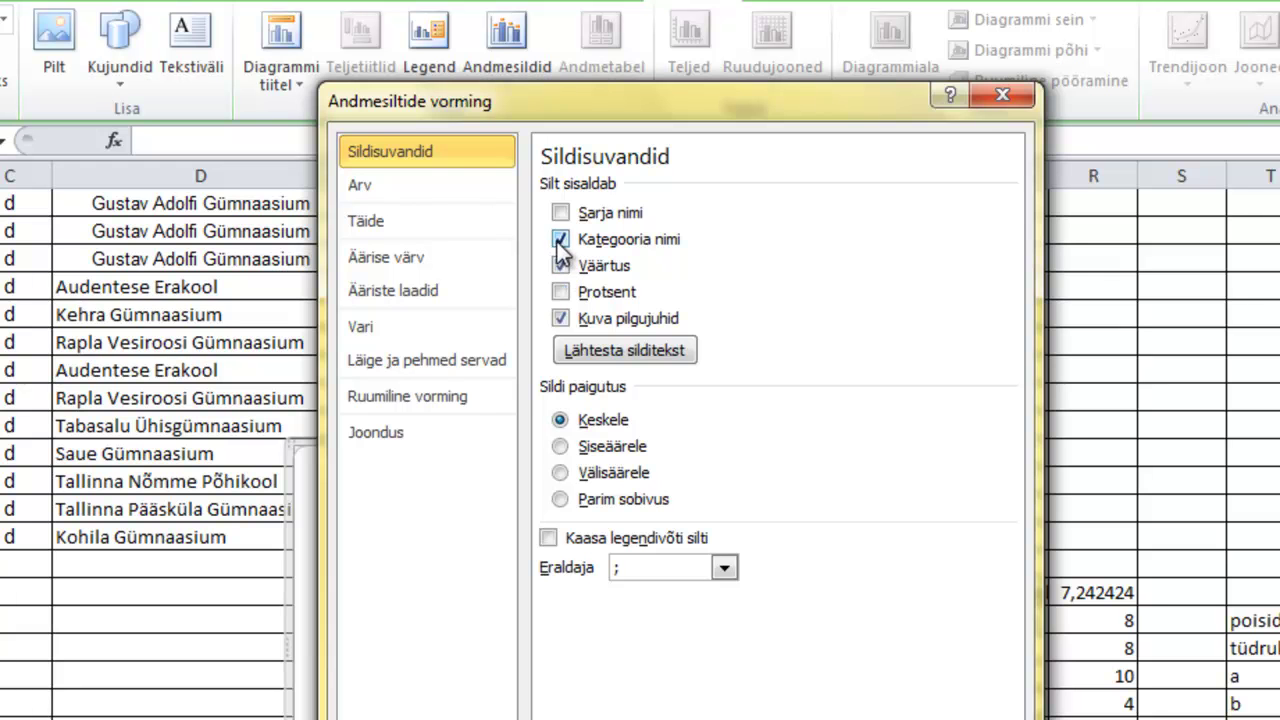
pyautogui.press('Escape')
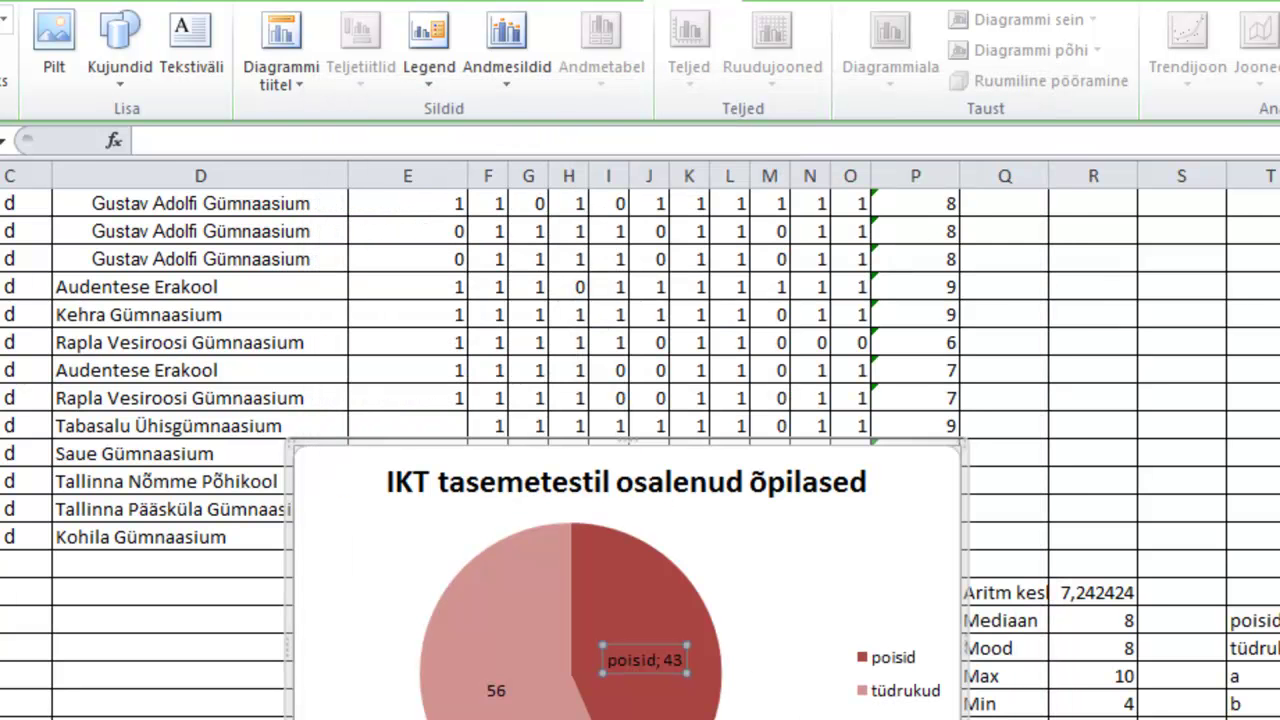
# Step: Include the category name (Kategooria nimi) in the tüdrukud slice's data label
pyautogui.click(497, 689)
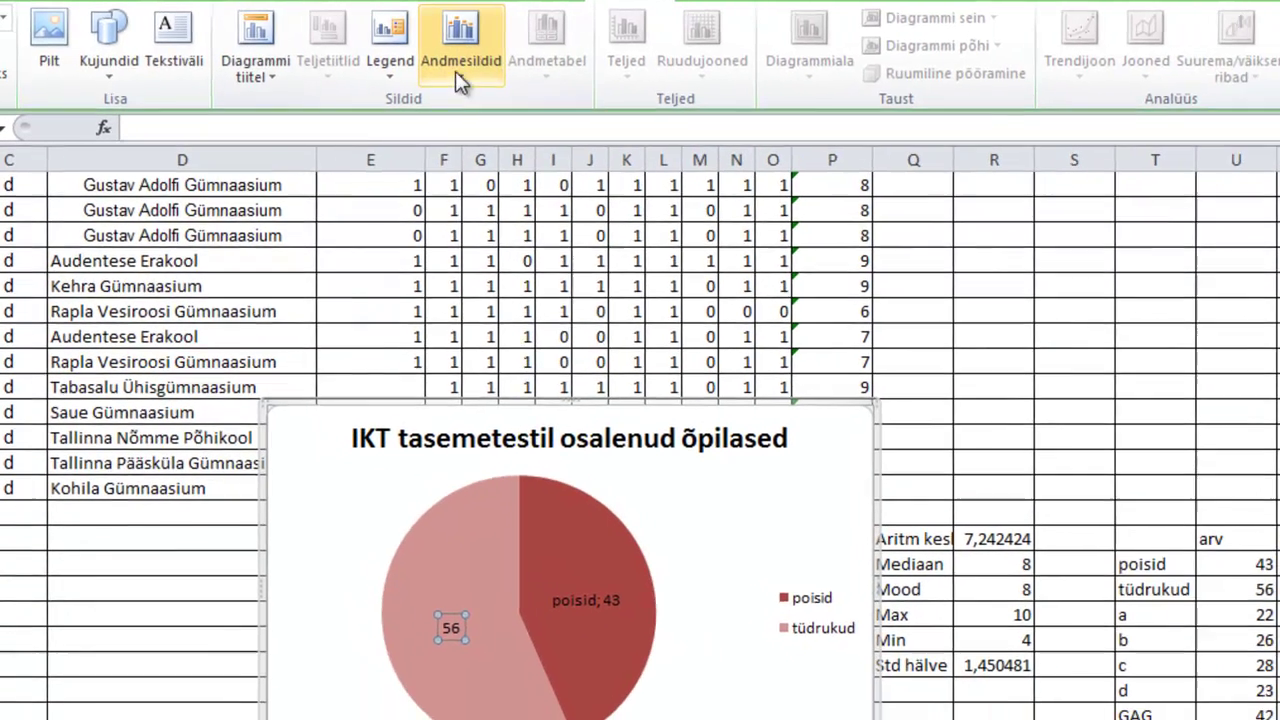
pyautogui.click(506, 40)
pyautogui.click(548, 388)
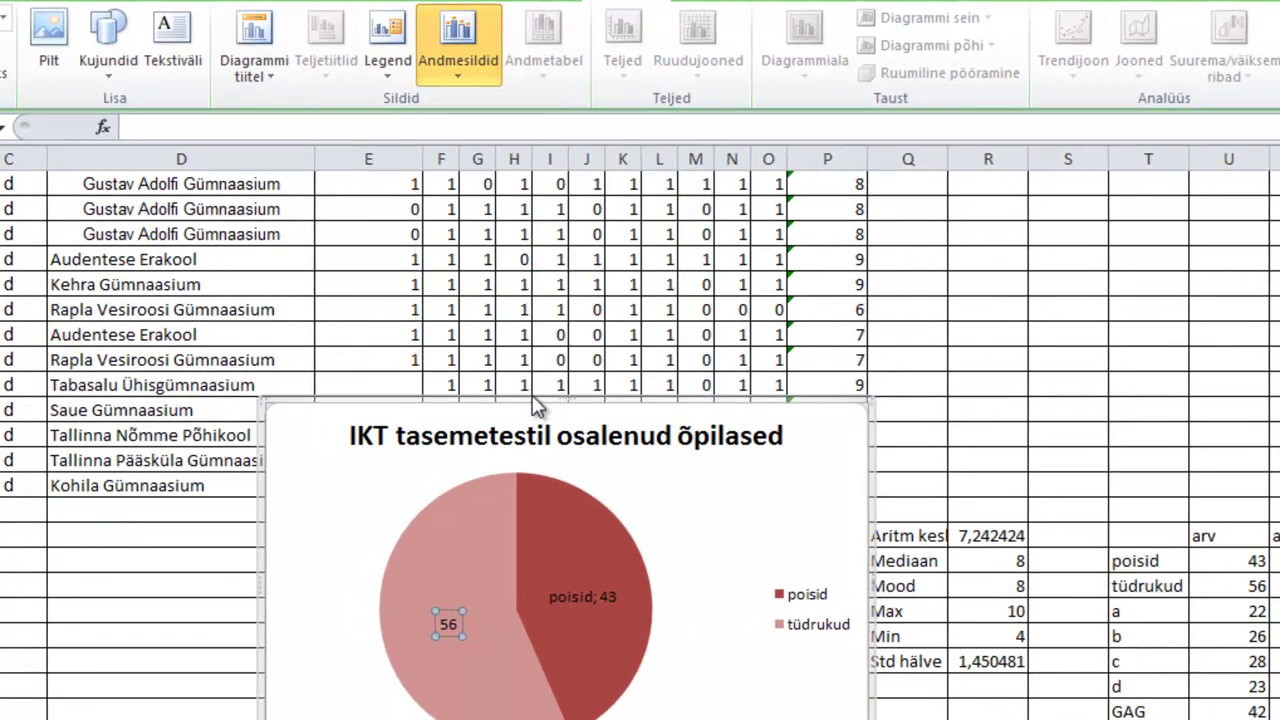
pyautogui.click(507, 216)
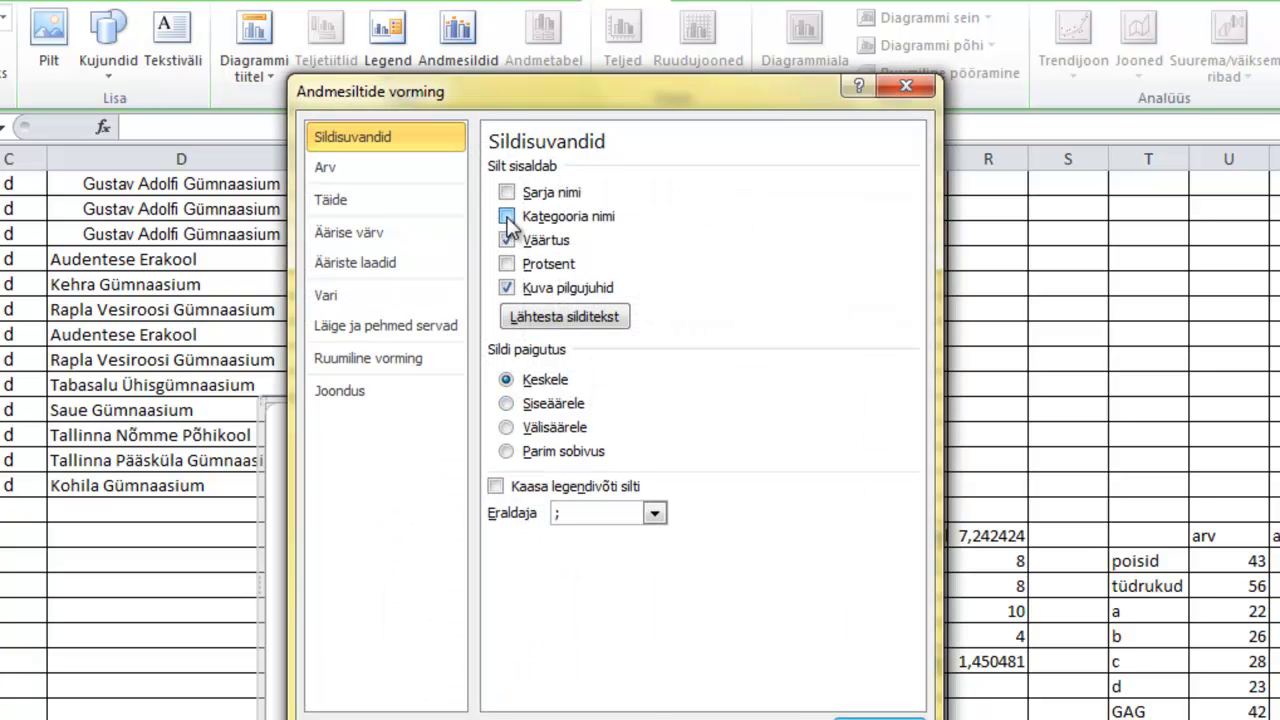
pyautogui.click(880, 718)
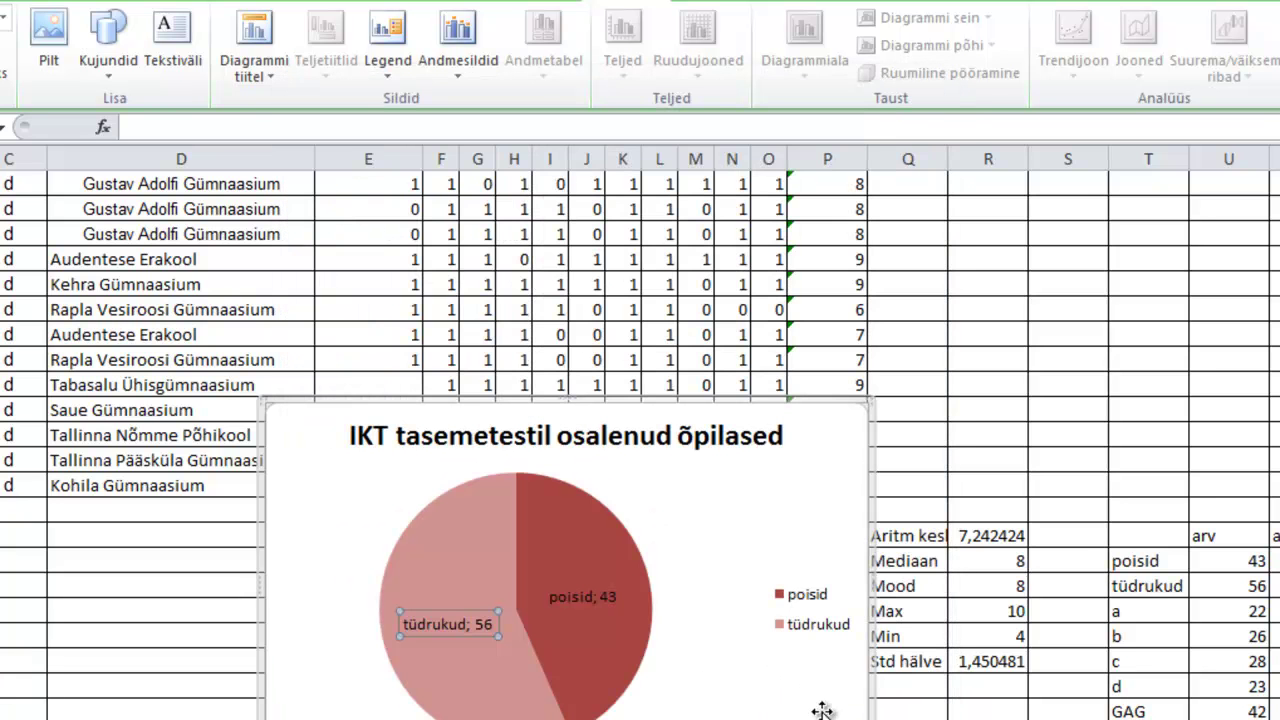
# Step: Delete the pie chart's legend and move the chart down below the data table
pyautogui.click(810, 630)
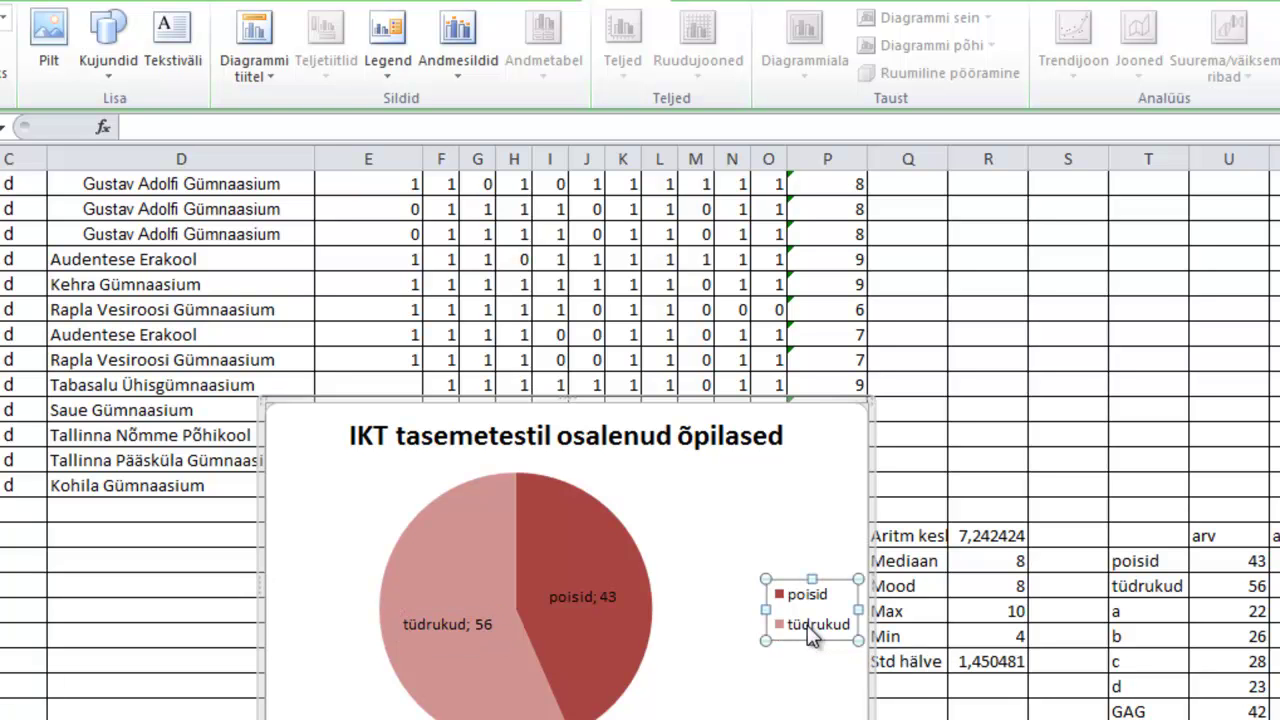
pyautogui.press('Delete')
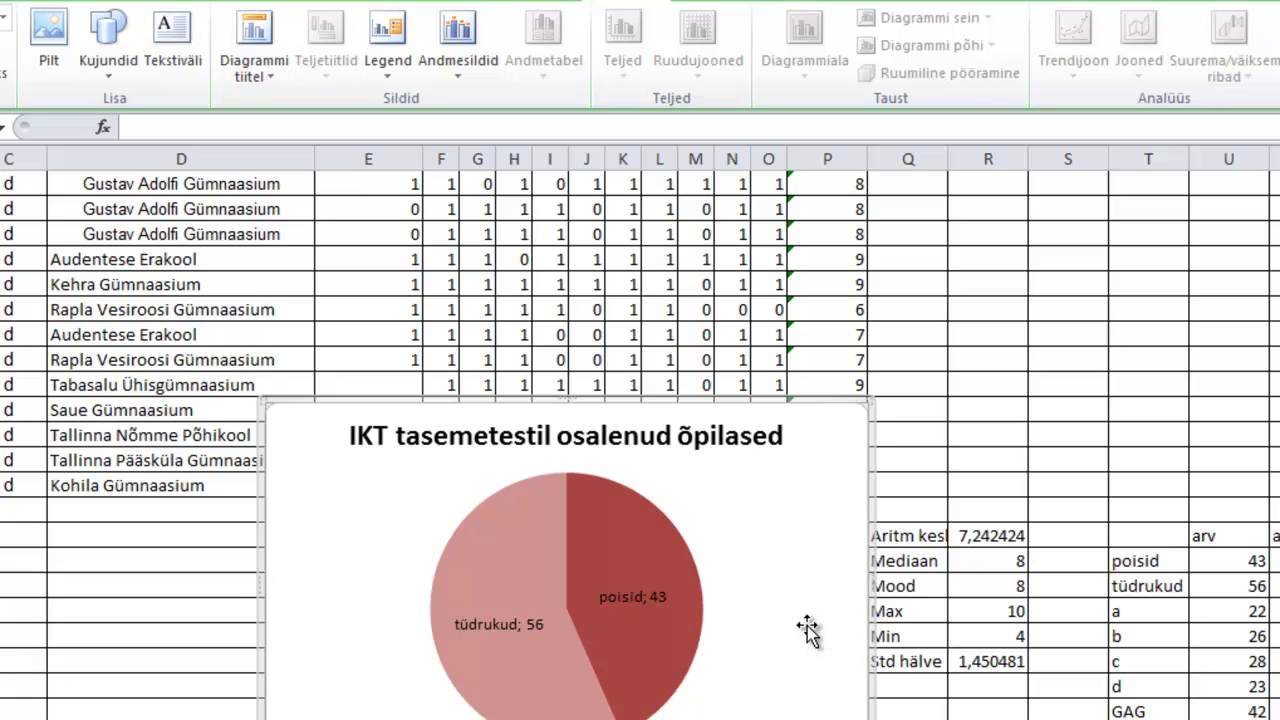
pyautogui.click(718, 2)
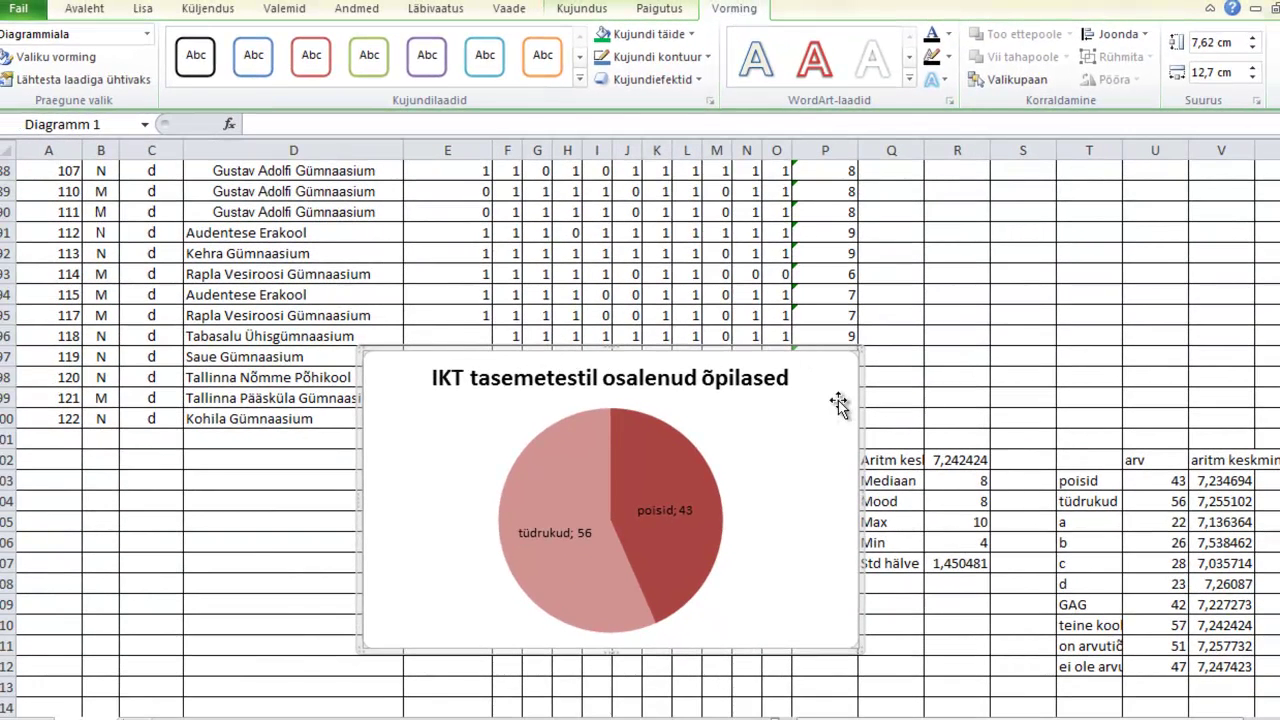
pyautogui.moveTo(836, 400); pyautogui.dragTo(332, 690)
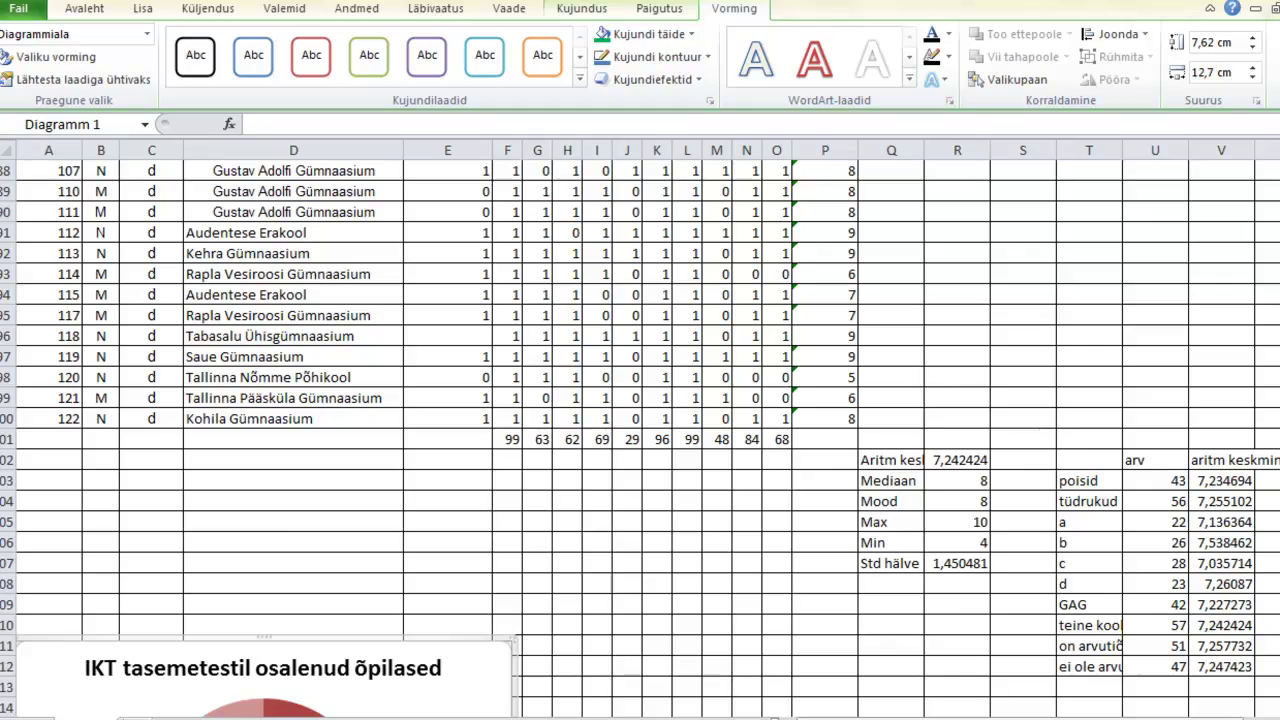
# Step: Insert a 2-D column chart from the question headings in F1:O1 and their totals in F101:O101
pyautogui.moveTo(1278, 362); pyautogui.dragTo(1278, 180)
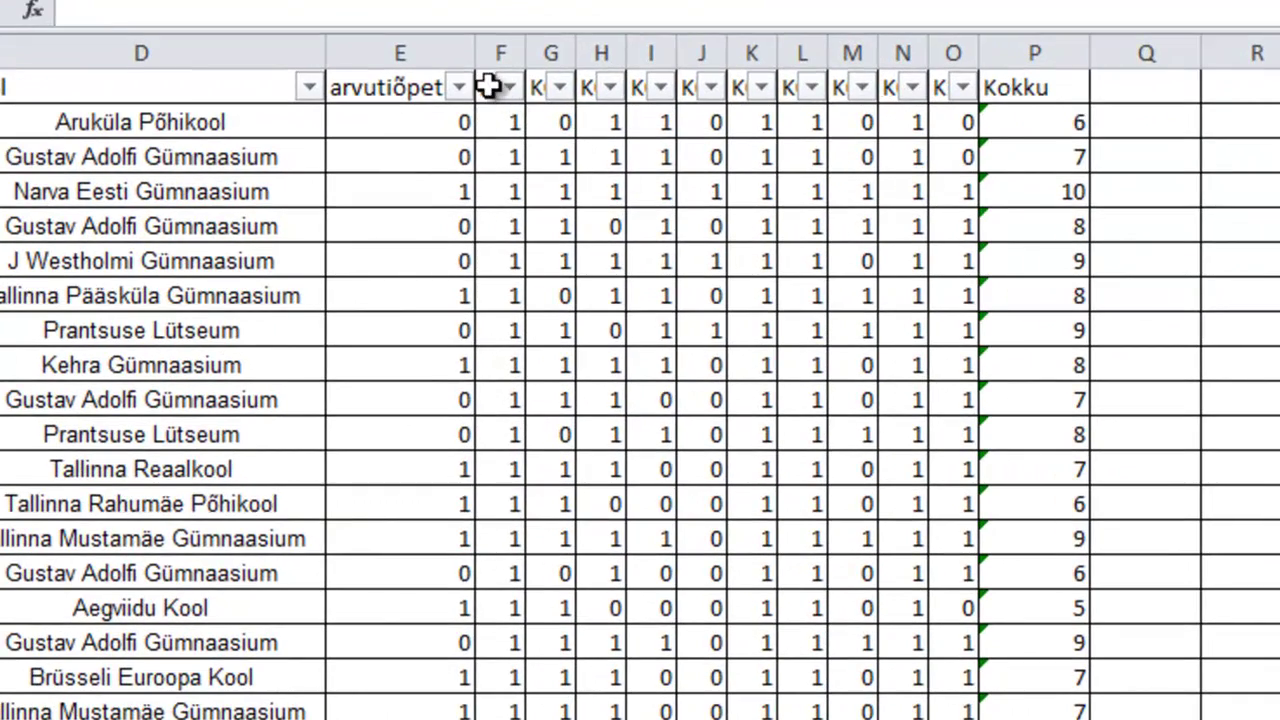
pyautogui.moveTo(488, 87); pyautogui.dragTo(960, 100)
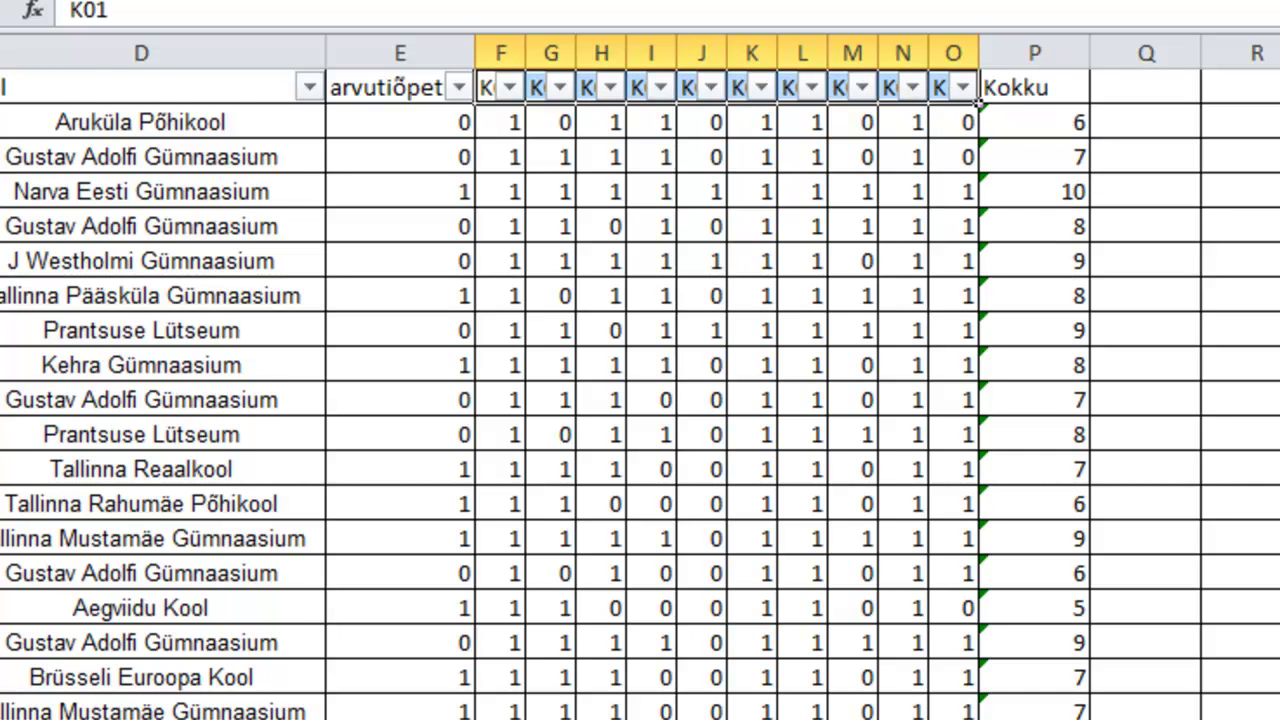
pyautogui.scroll(-20, 640, 400)
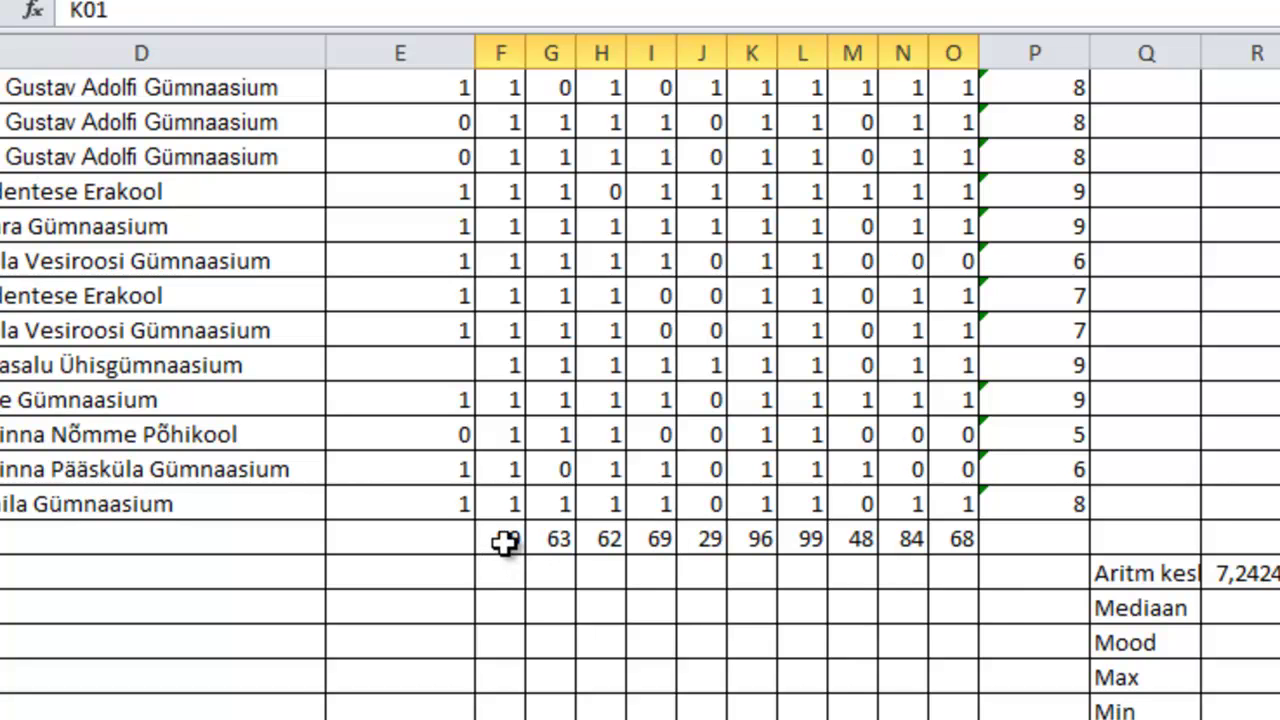
pyautogui.moveTo(505, 541); pyautogui.dragTo(947, 548)
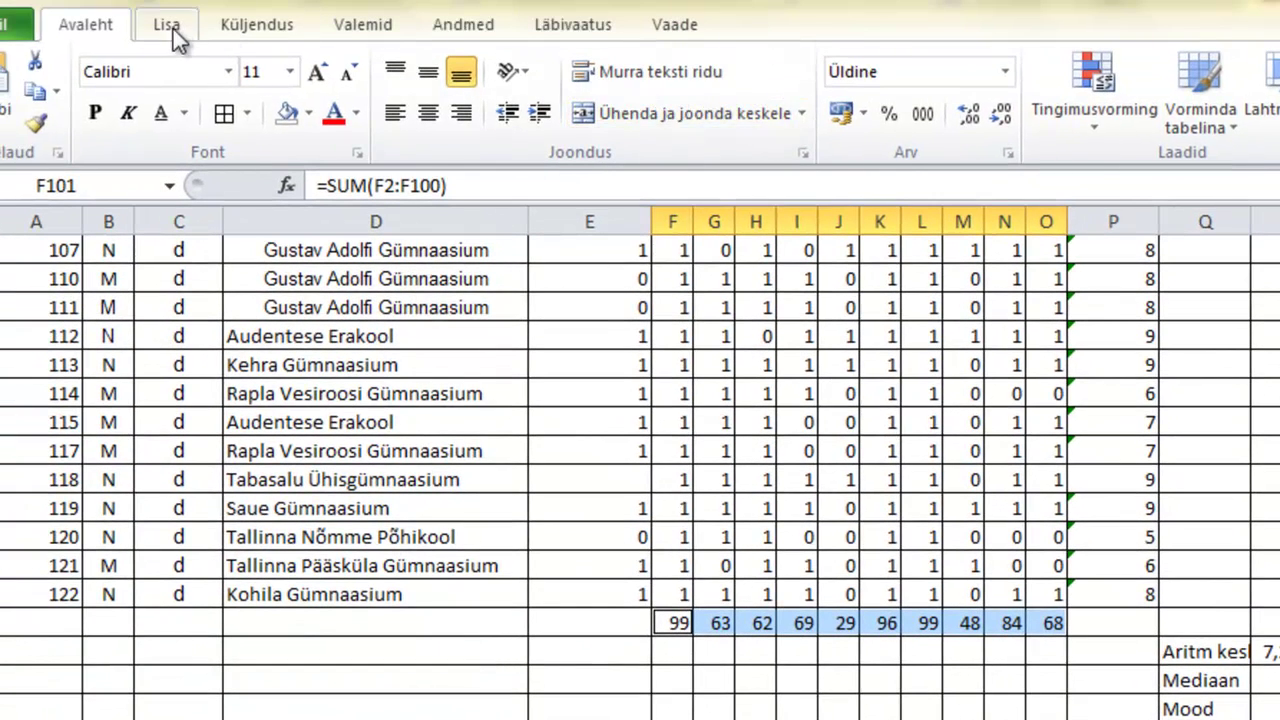
pyautogui.click(170, 27)
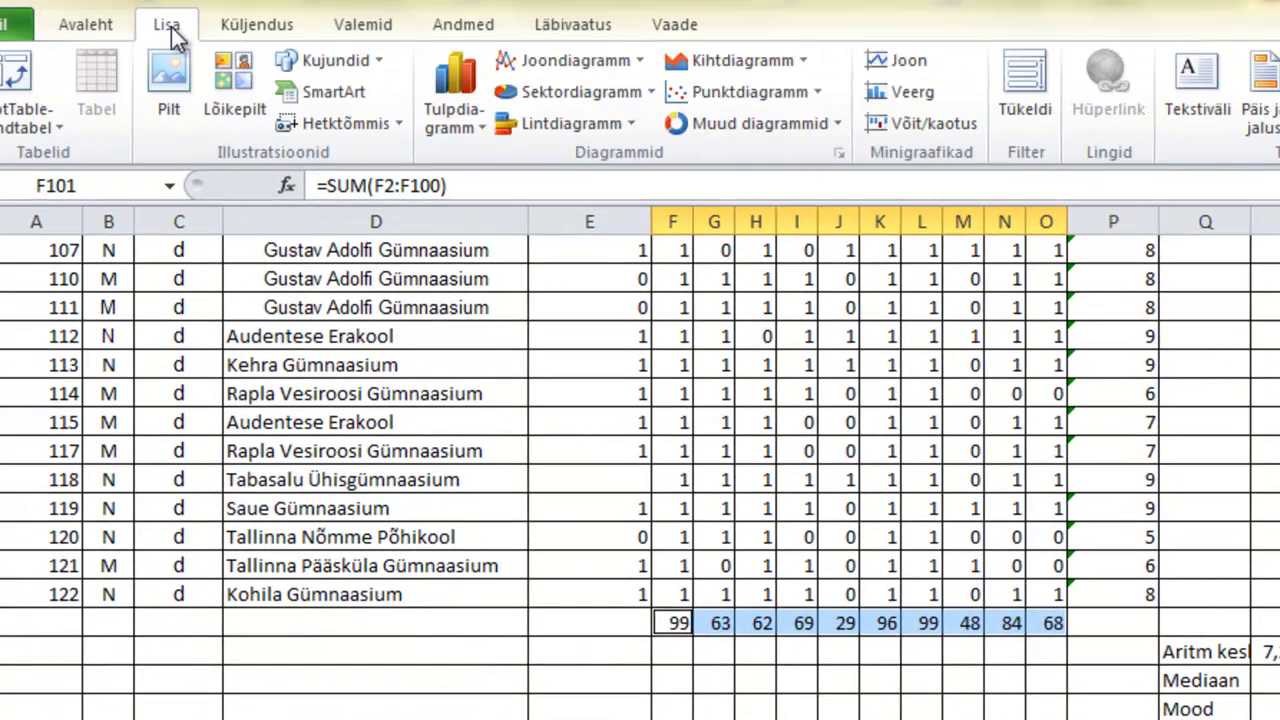
pyautogui.click(440, 113)
pyautogui.click(453, 207)
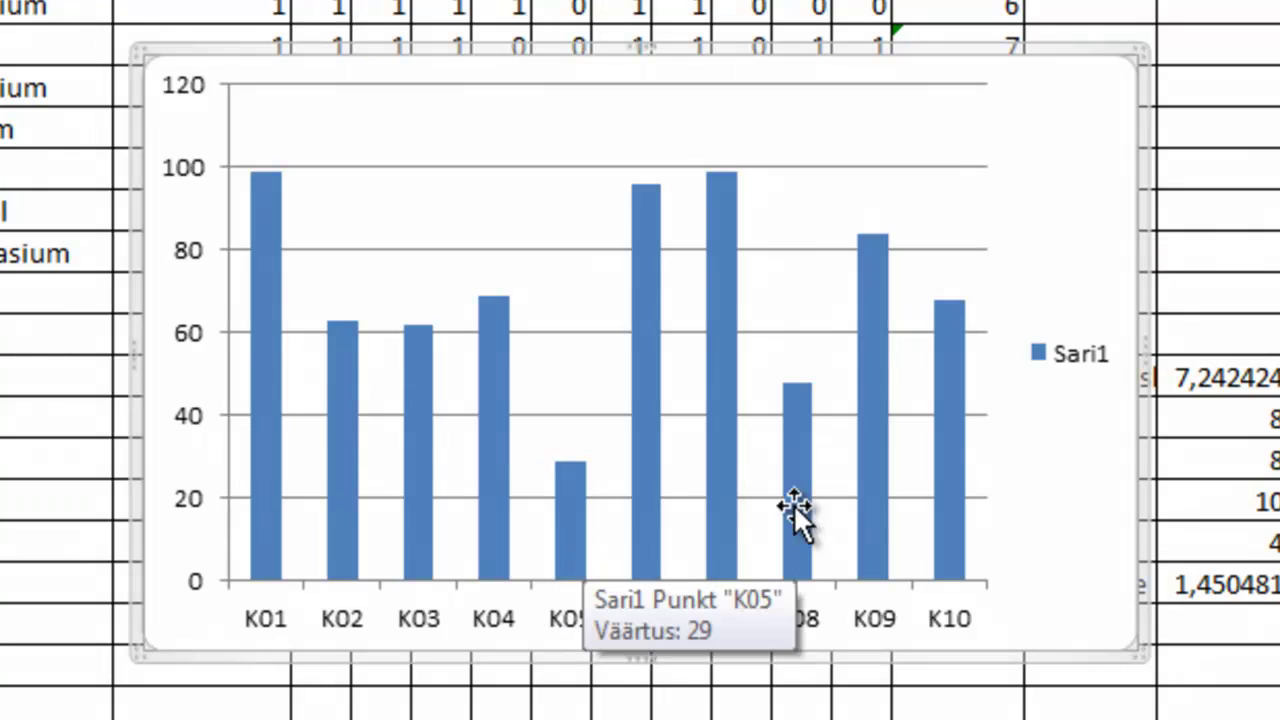
# Step: Delete the column chart's legend and apply the green chart style
pyautogui.click(1047, 352)
pyautogui.press('Delete')
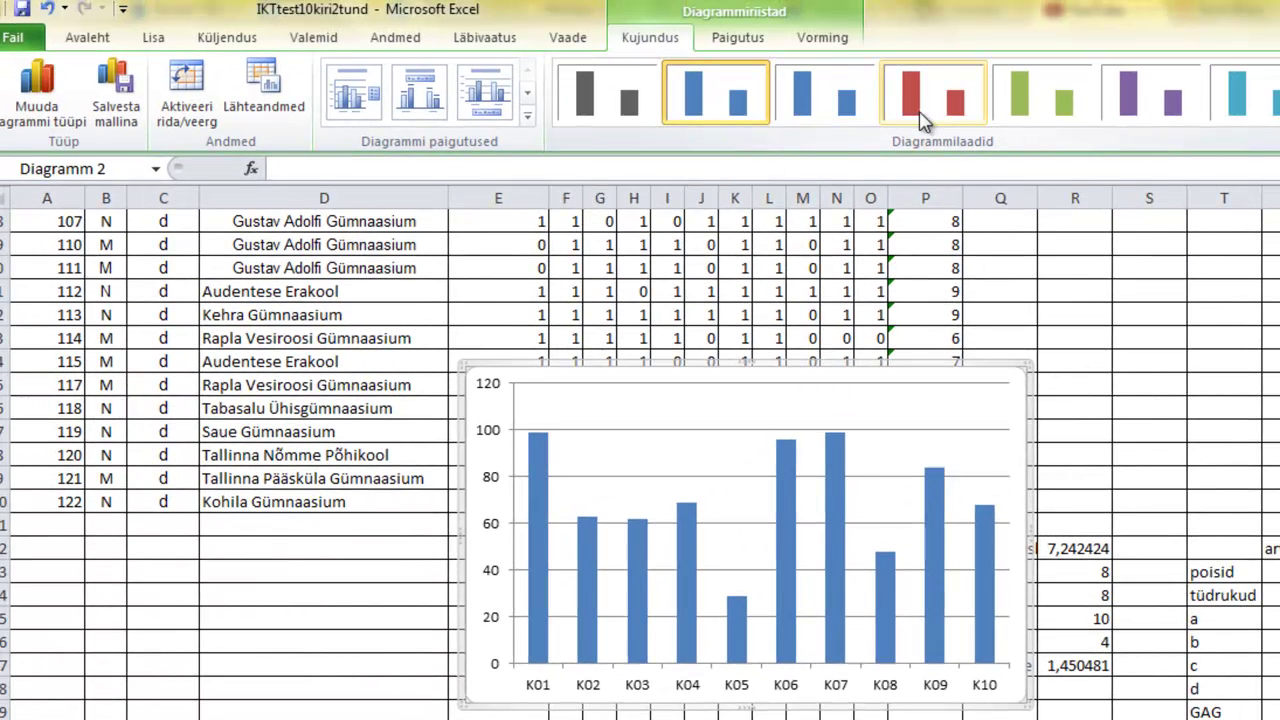
pyautogui.click(1030, 95)
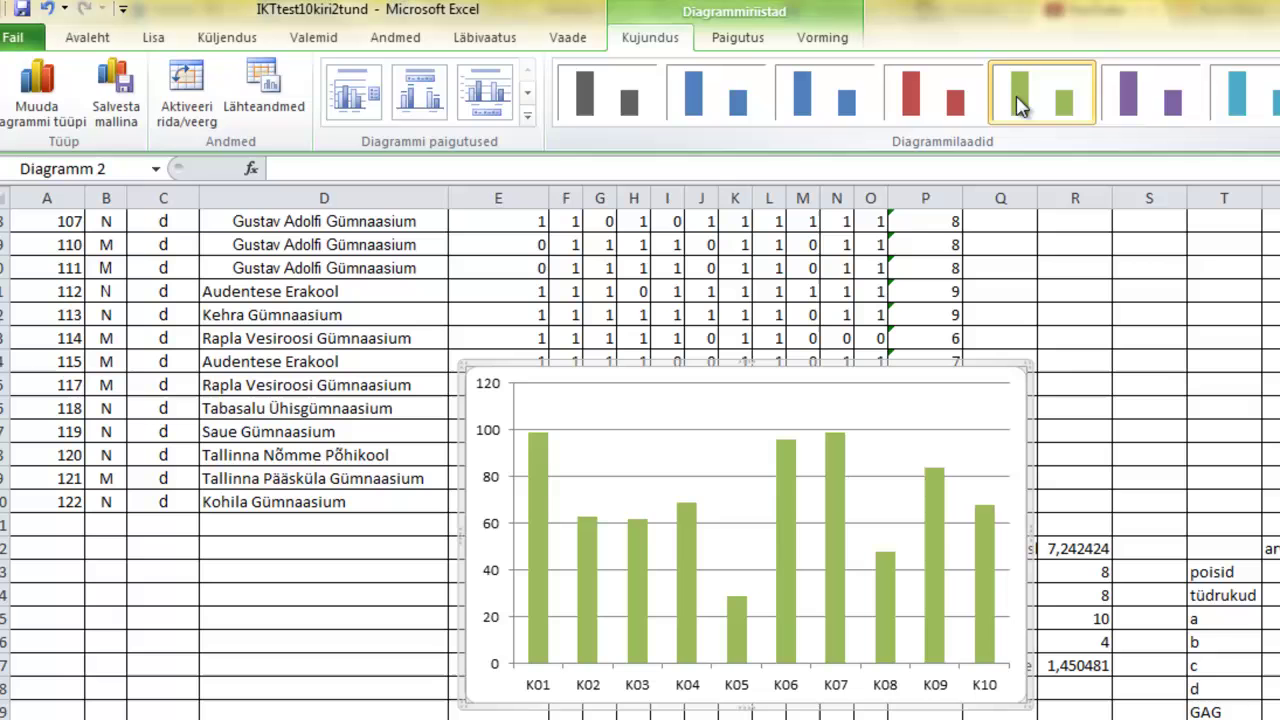
# Step: Add a title above the column chart (Diagrammi kohale) and data labels at the outside end of the columns (Välisäärele)
pyautogui.click(737, 38)
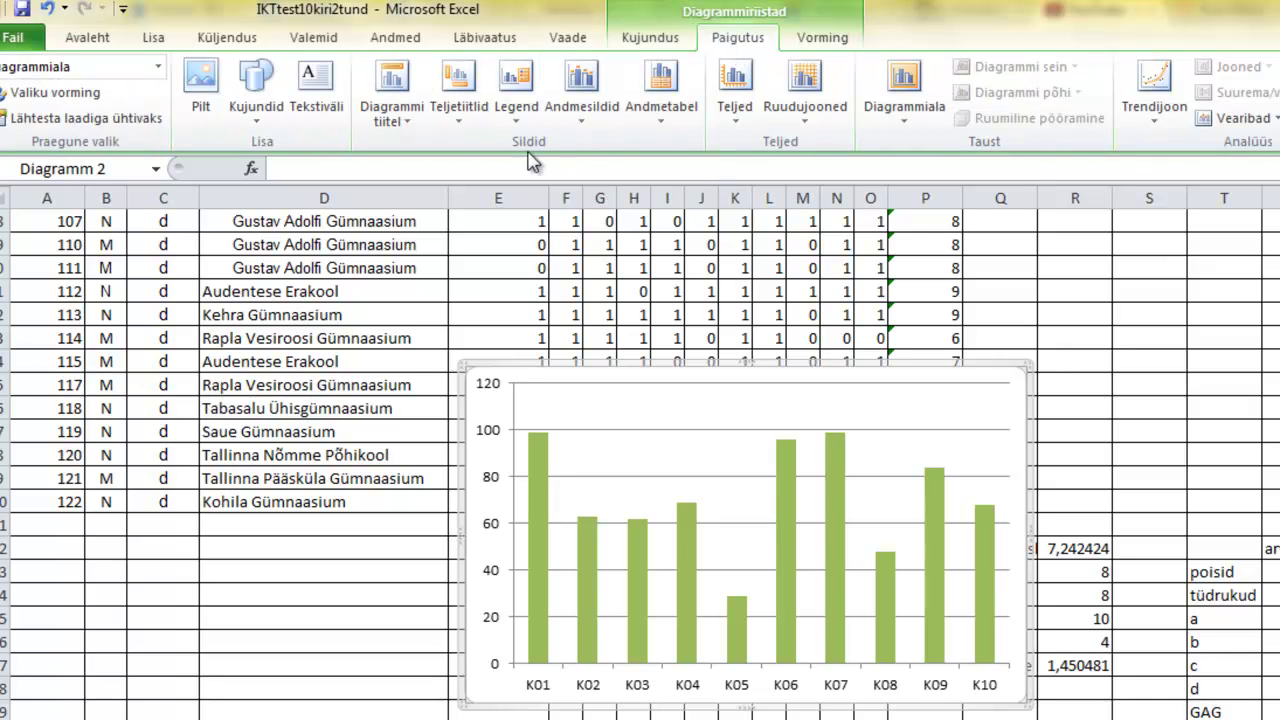
pyautogui.click(410, 122)
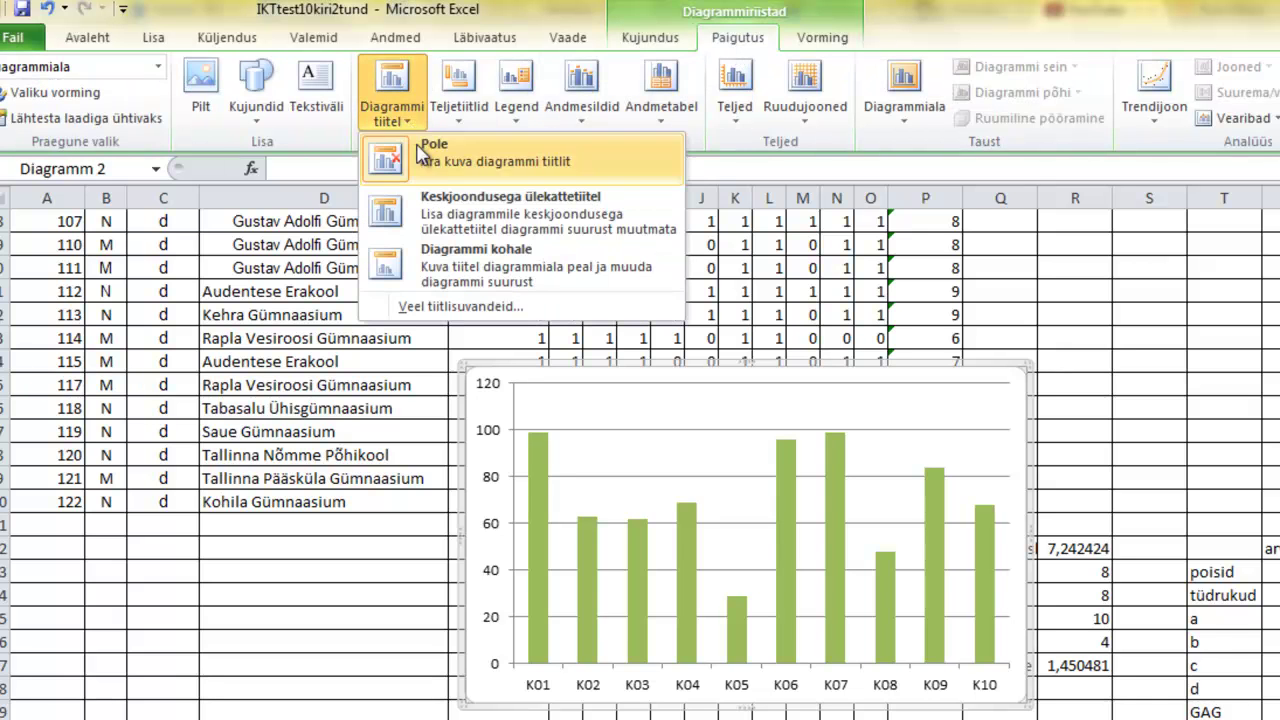
pyautogui.click(445, 259)
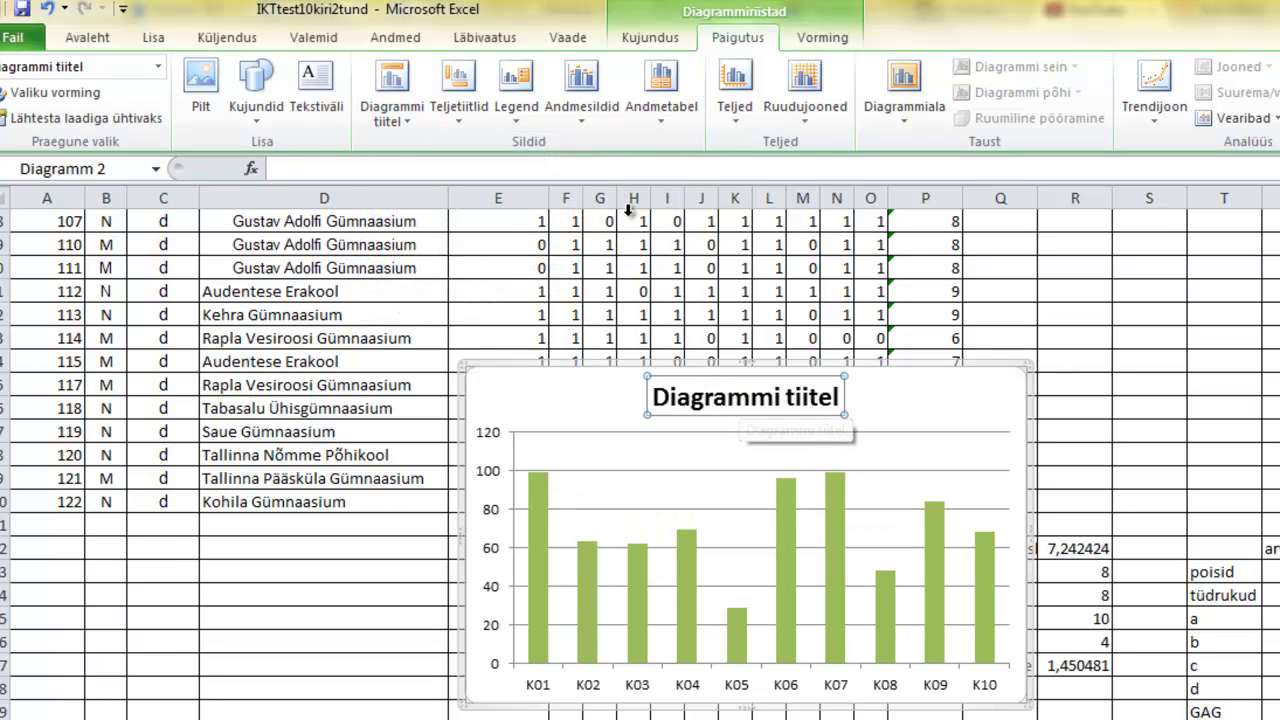
pyautogui.click(582, 118)
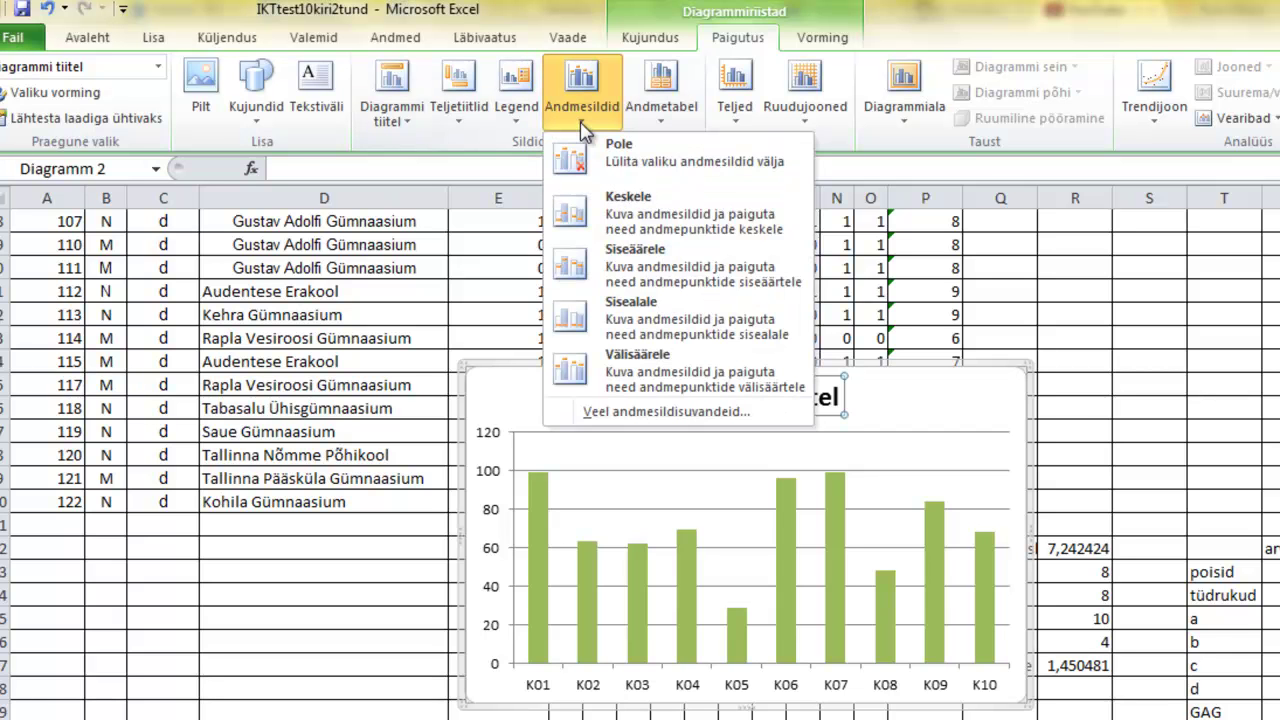
pyautogui.click(643, 374)
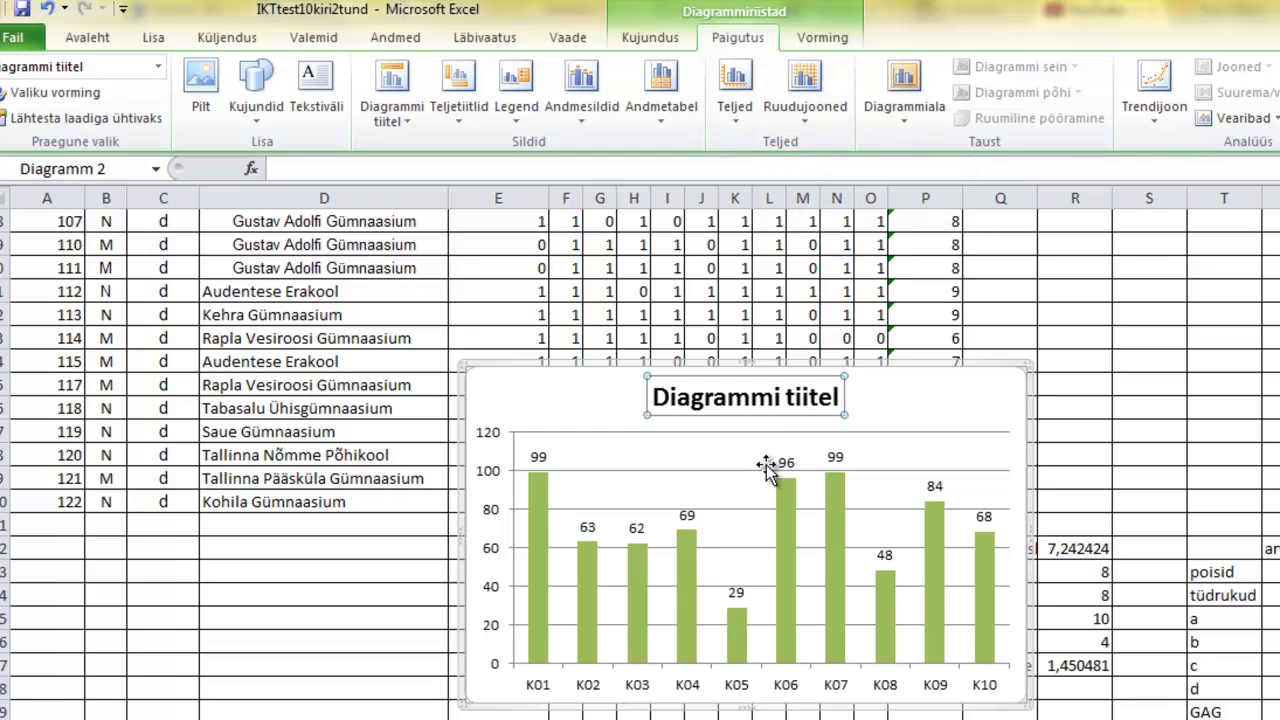
# Step: Remove the primary horizontal gridlines from the column chart by setting them to none (Pole)
pyautogui.click(818, 133)
pyautogui.moveTo(829, 149)
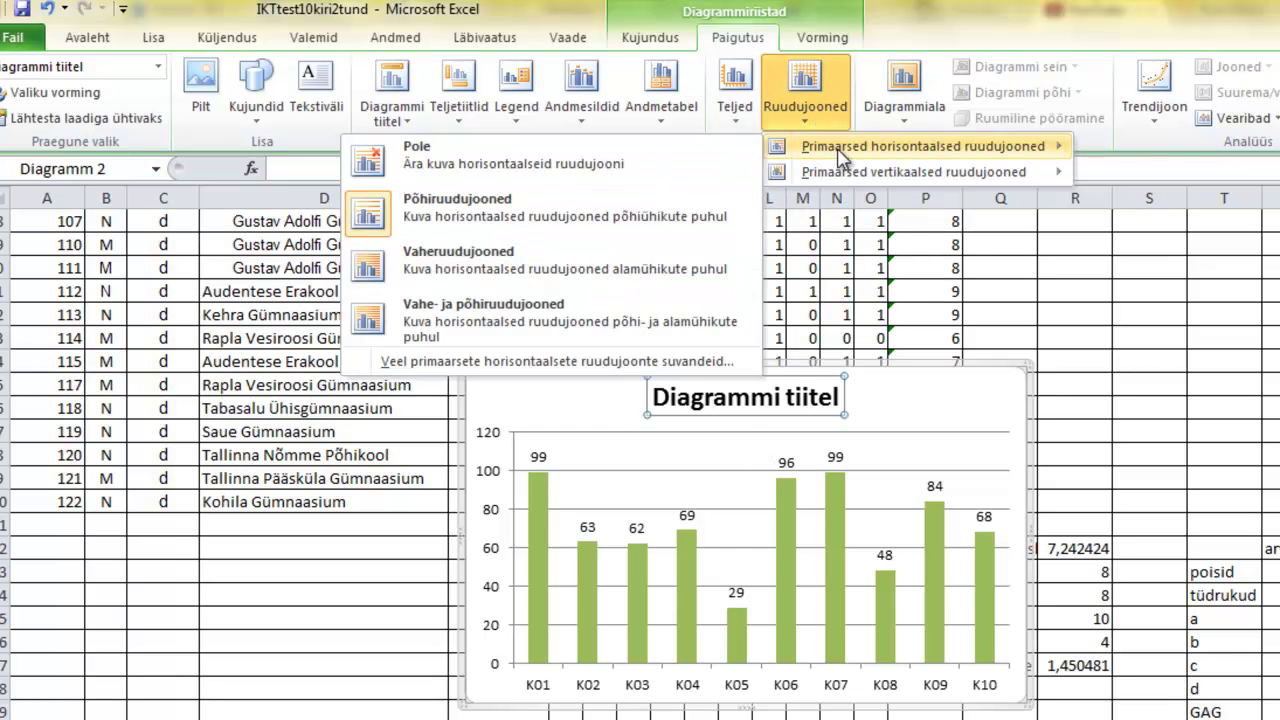
pyautogui.click(374, 157)
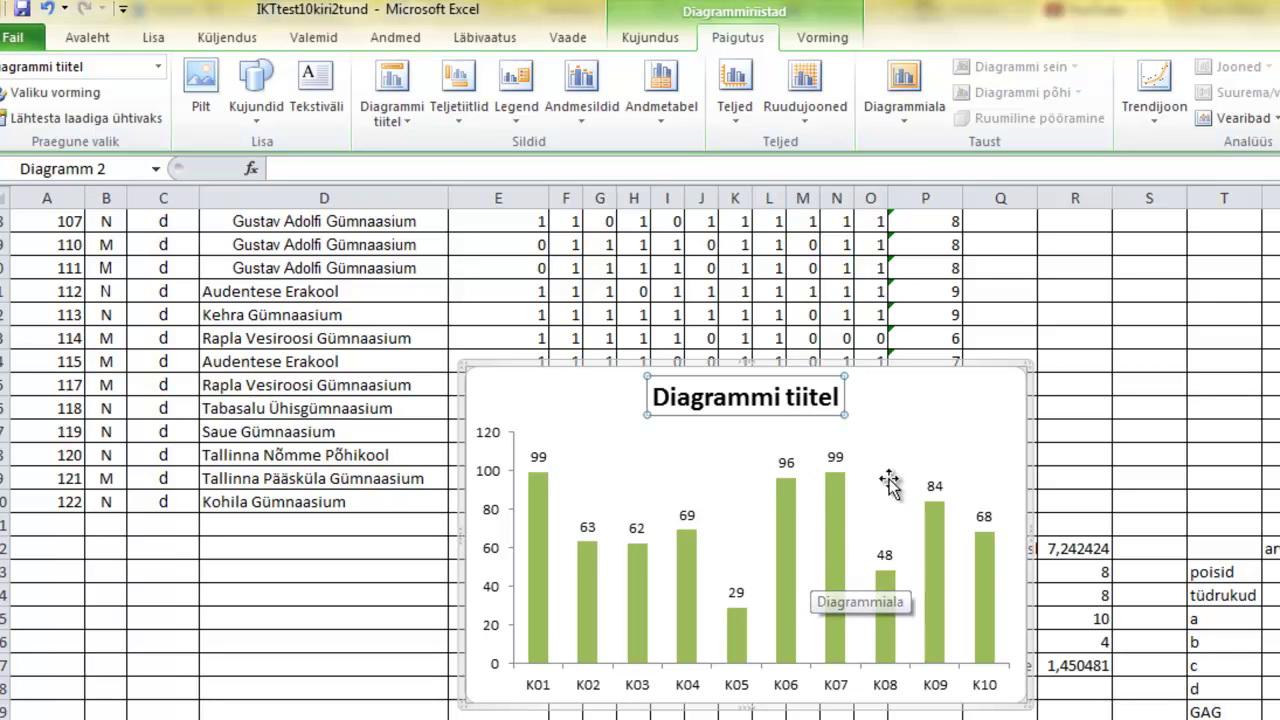
# Step: Fill only the K05 column of the chart with standard red, leaving the chart deselected
pyautogui.click(818, 42)
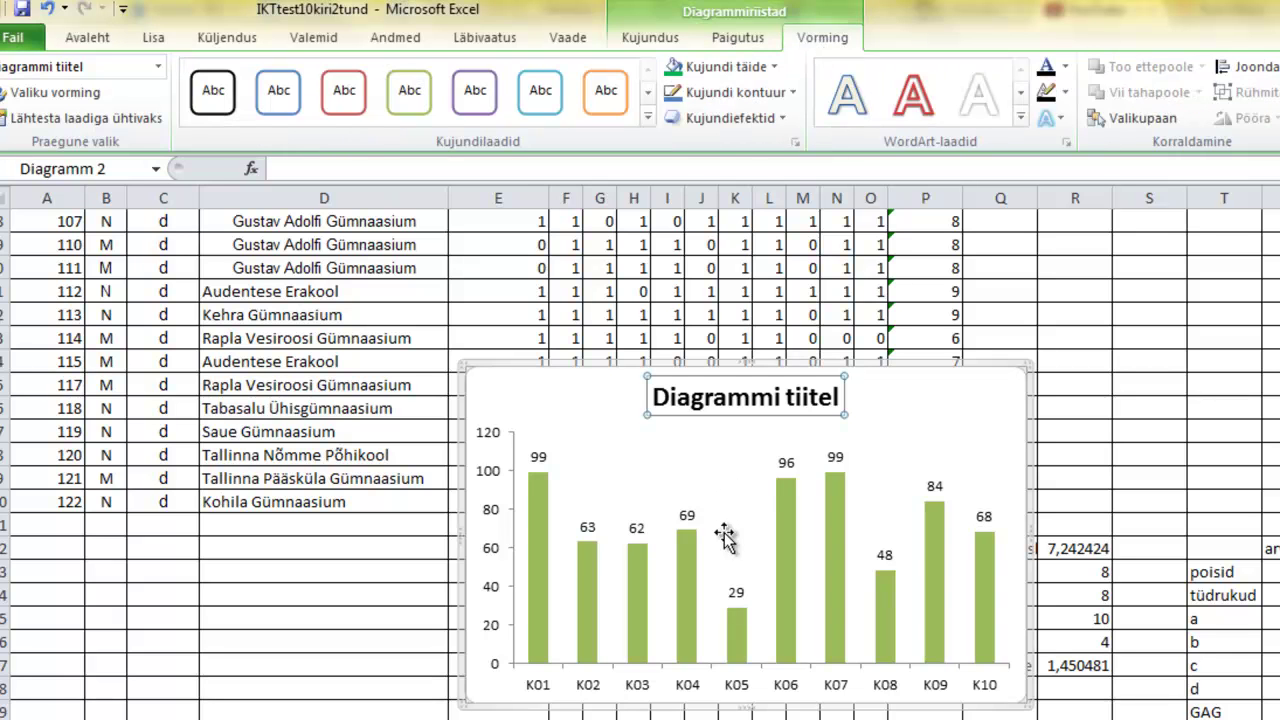
pyautogui.click(737, 645)
pyautogui.click(735, 640)
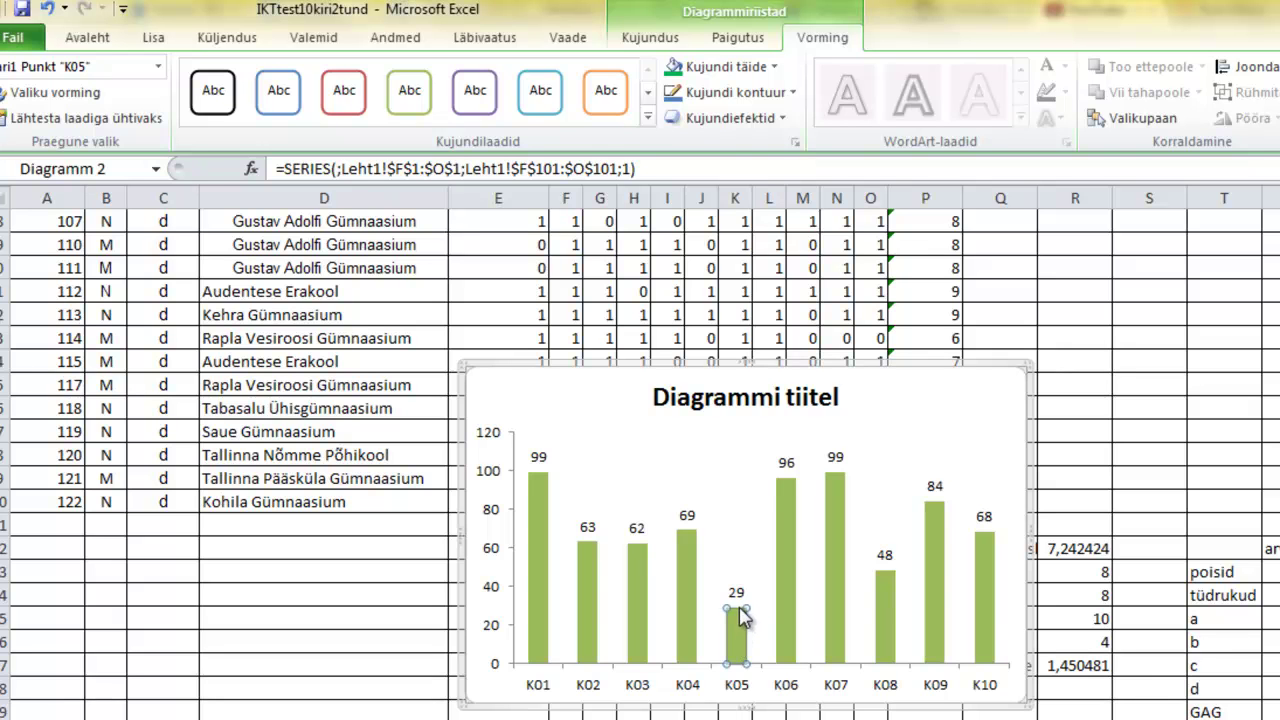
pyautogui.click(774, 67)
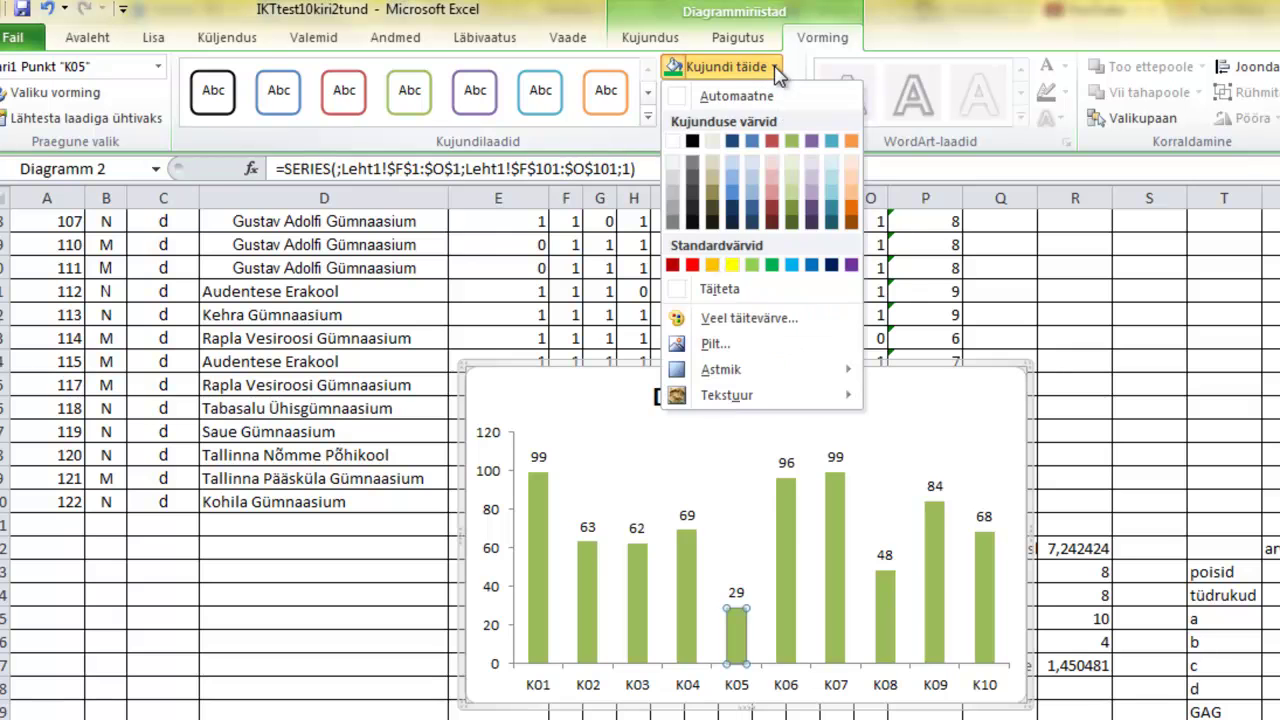
pyautogui.click(691, 265)
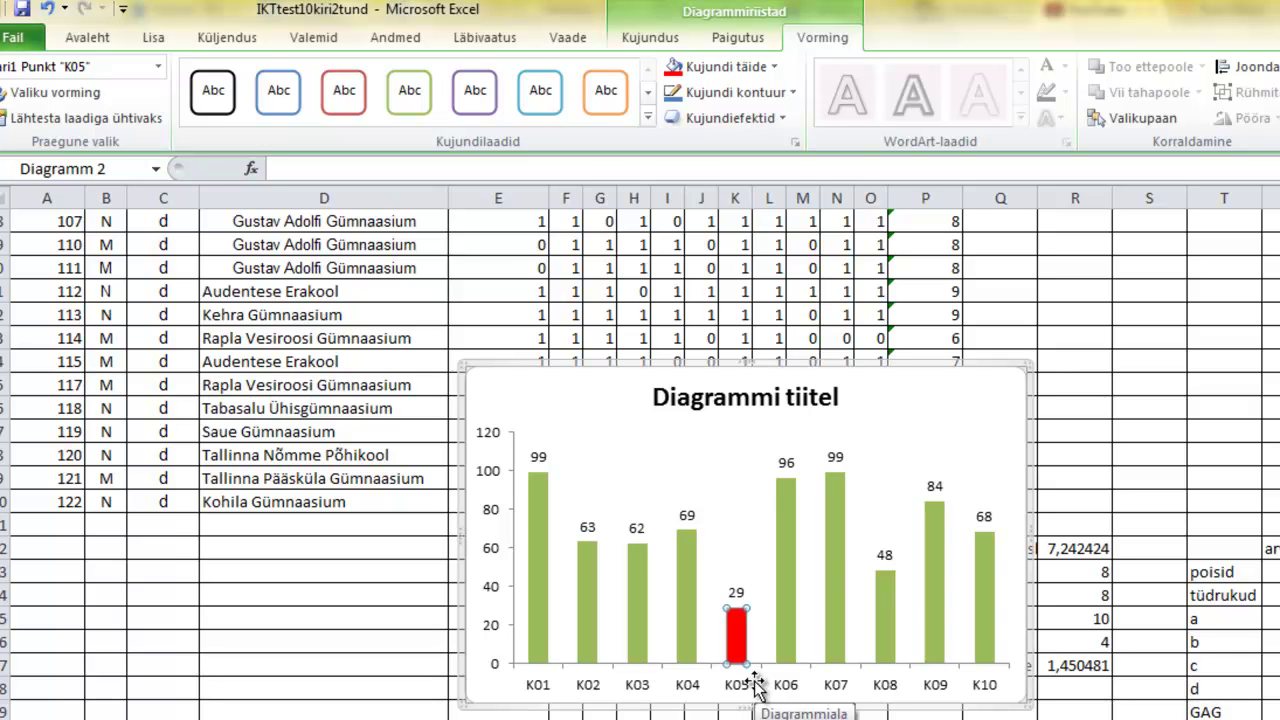
pyautogui.click(1137, 368)
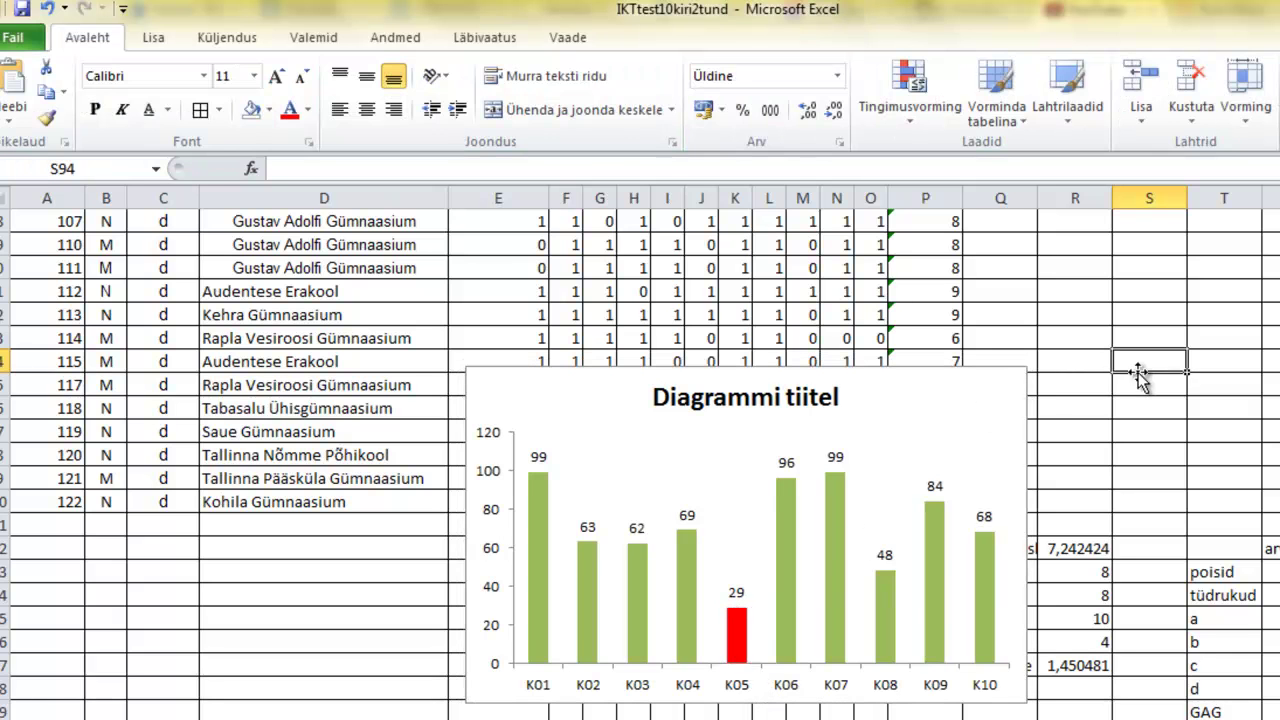
# Step: Move the whole column chart up and to the left, above the pie chart
pyautogui.click(973, 440)
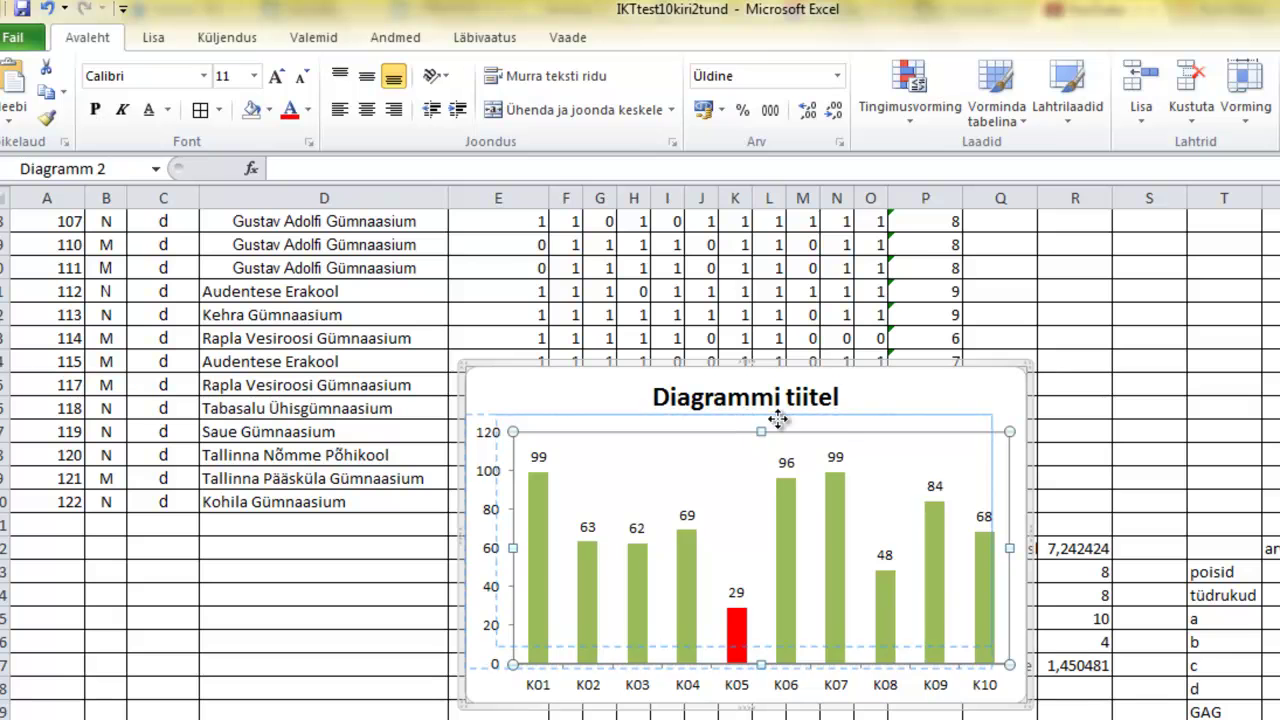
pyautogui.click(937, 420)
pyautogui.moveTo(966, 403); pyautogui.dragTo(740, 343)
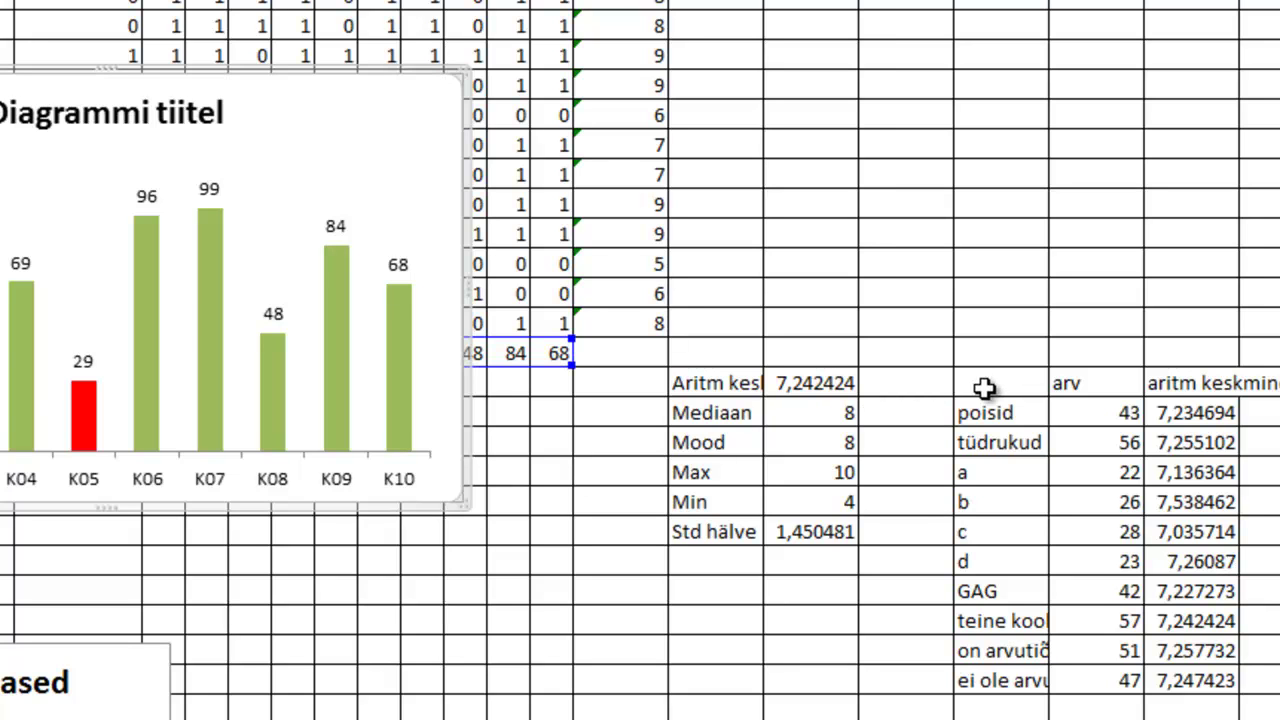
# Step: Copy the summary table in T102:V112 and insert a new worksheet for it
pyautogui.moveTo(984, 388); pyautogui.dragTo(1221, 681)
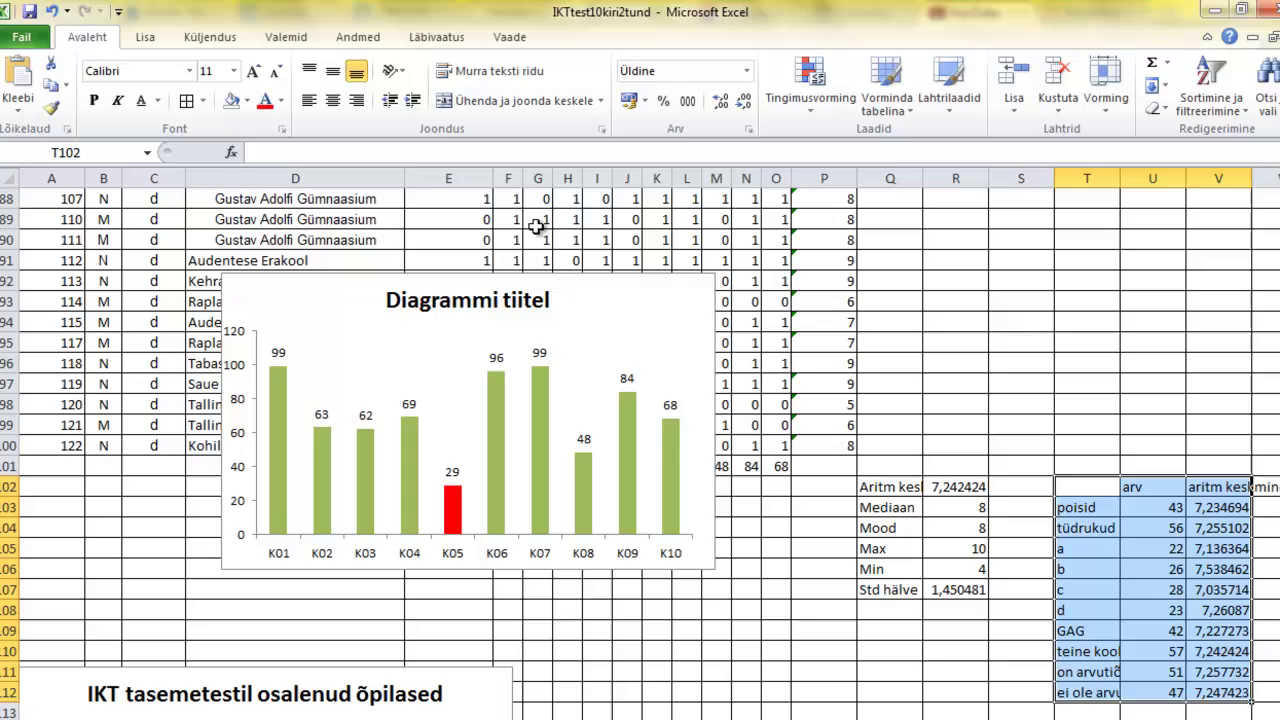
pyautogui.click(50, 85)
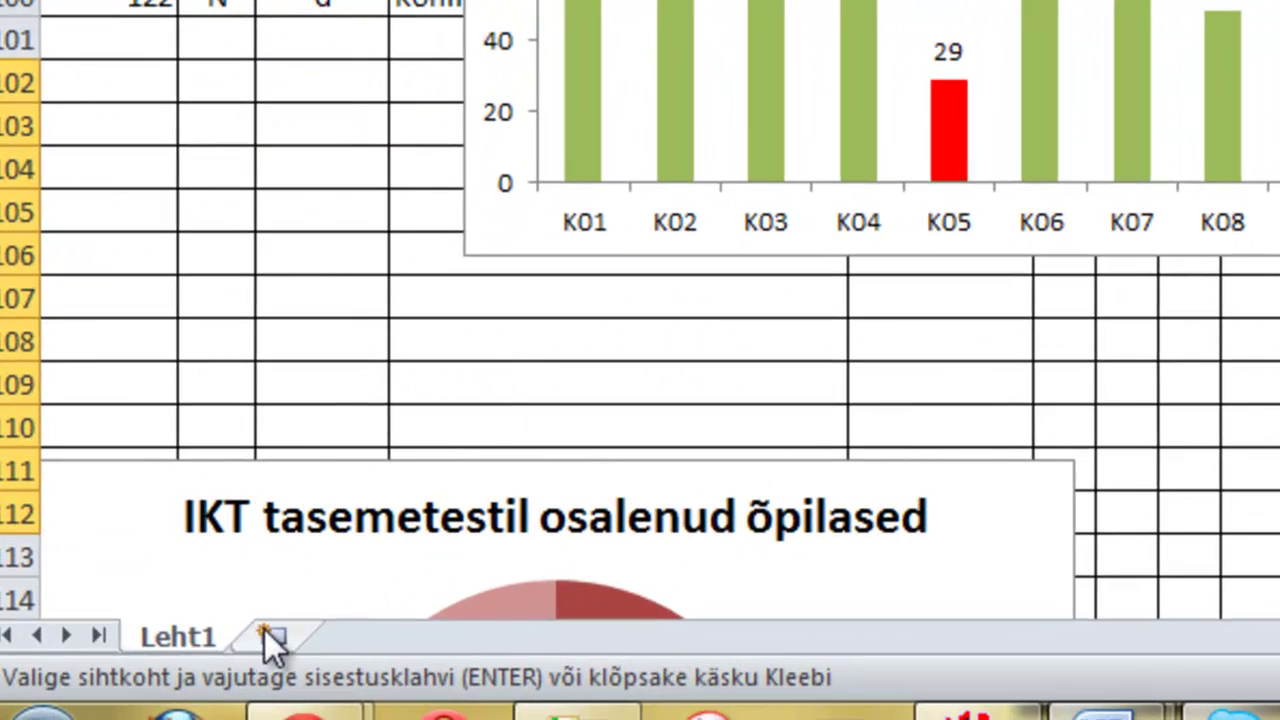
pyautogui.click(270, 632)
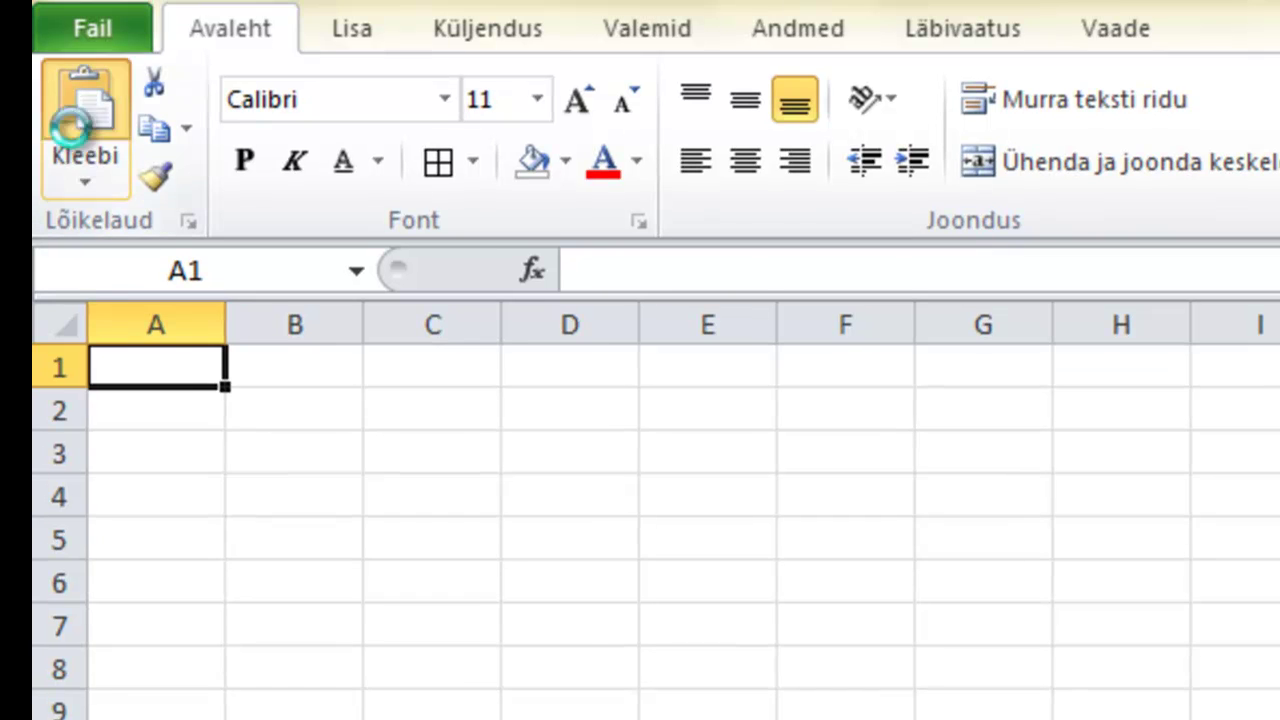
# Step: Try a plain paste of the copied table at A1, undo it, and paste the table as values only
pyautogui.click(72, 110)
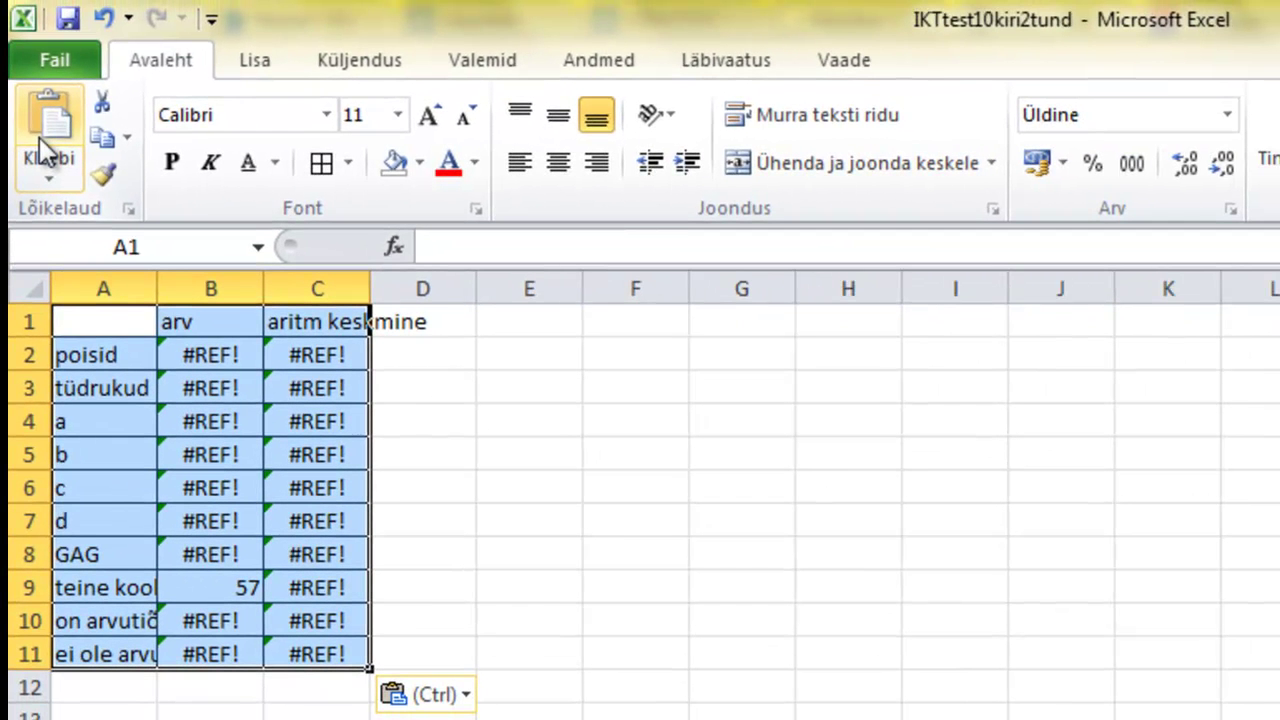
pyautogui.click(105, 17)
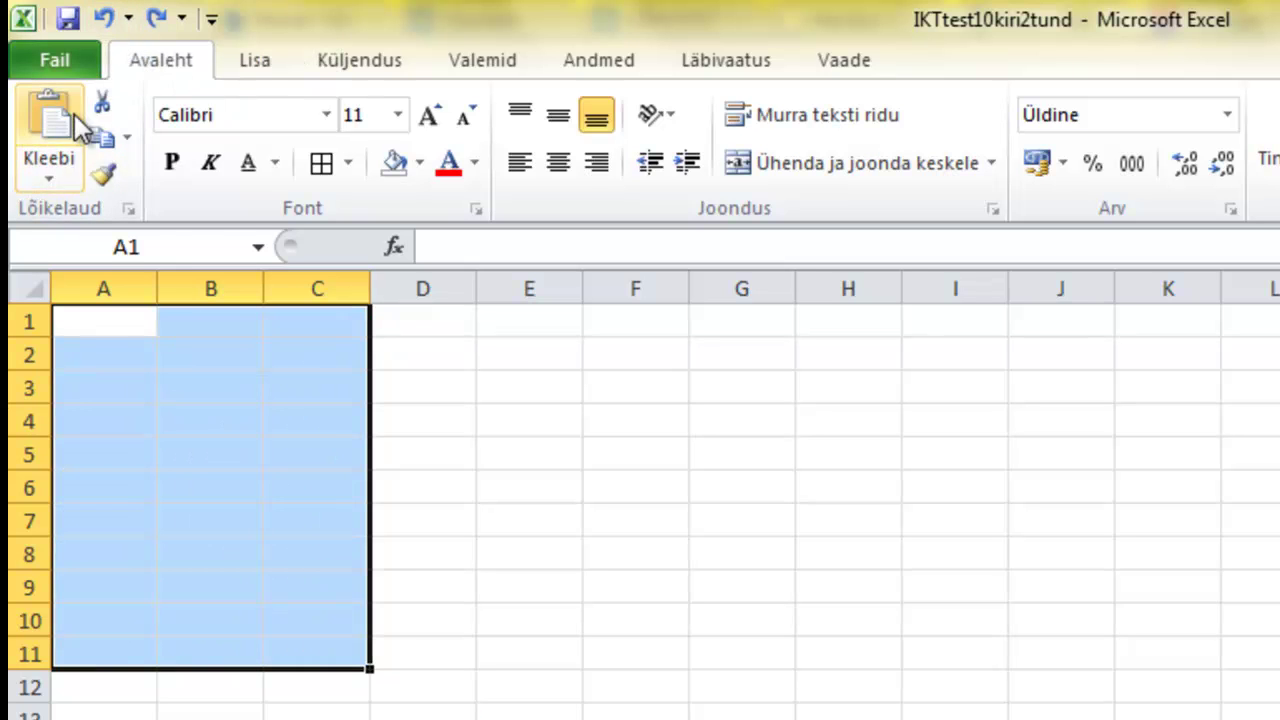
pyautogui.click(49, 177)
pyautogui.click(42, 381)
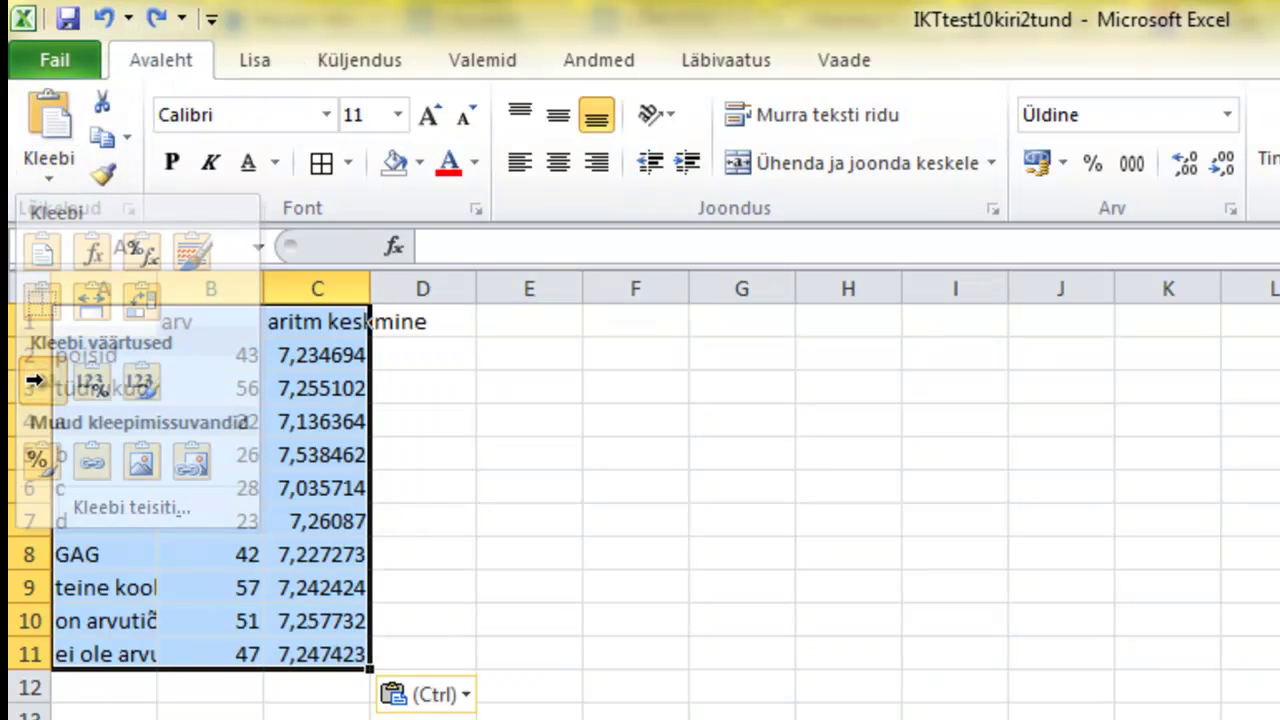
# Step: Widen column C to fit the aritm keskmine heading and briefly check the original data sheet
pyautogui.moveTo(370, 290); pyautogui.dragTo(428, 298)
pyautogui.click(586, 714)
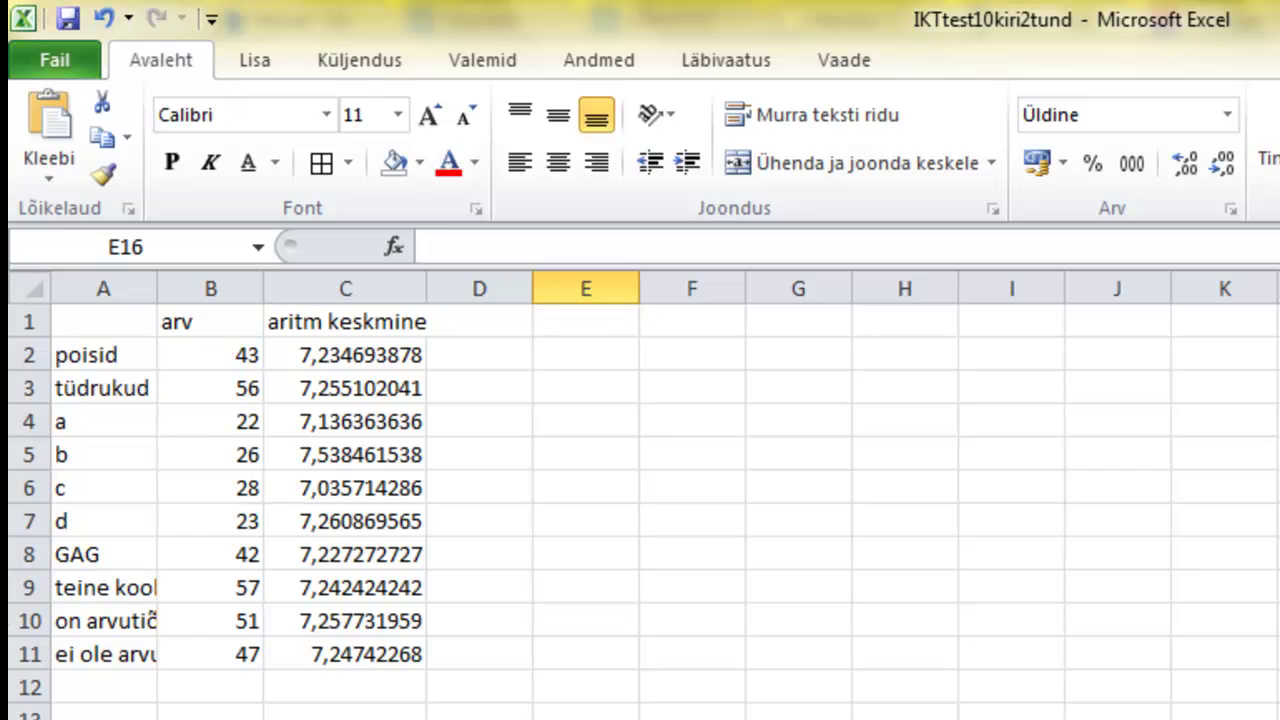
pyautogui.hotkey('ctrl', 'pagedown')
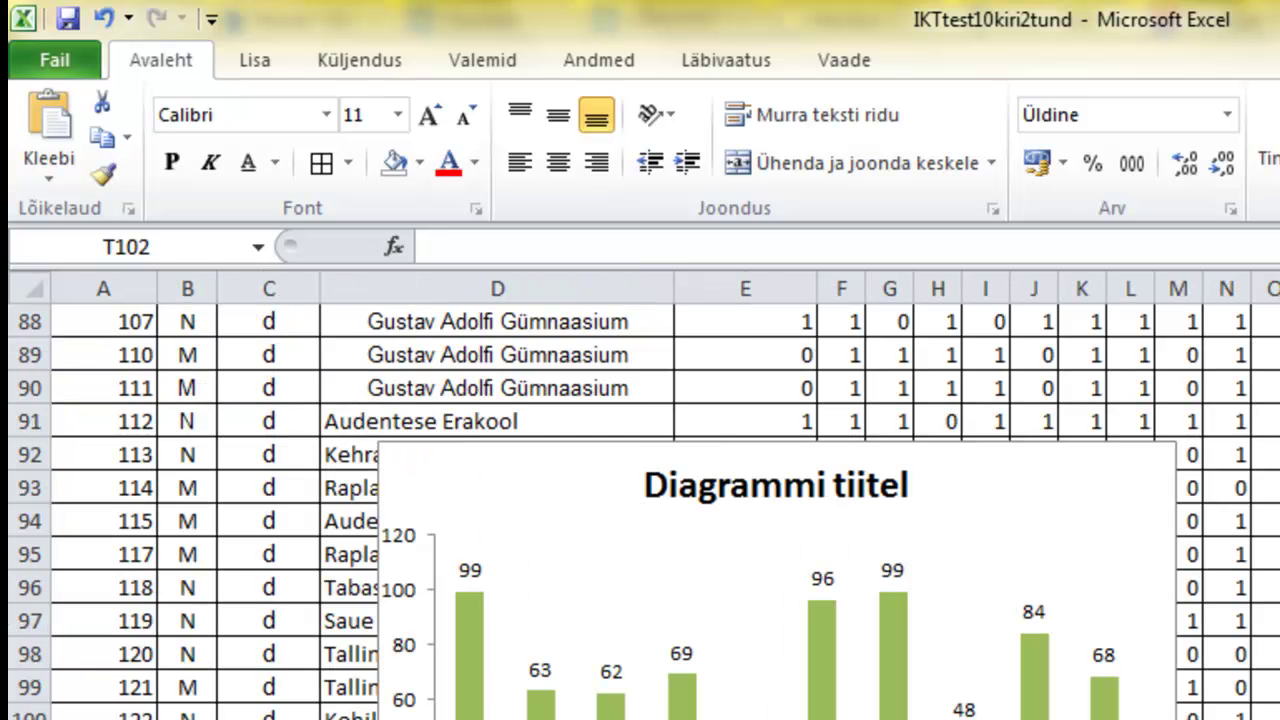
pyautogui.hotkey('ctrl', 'pageup')
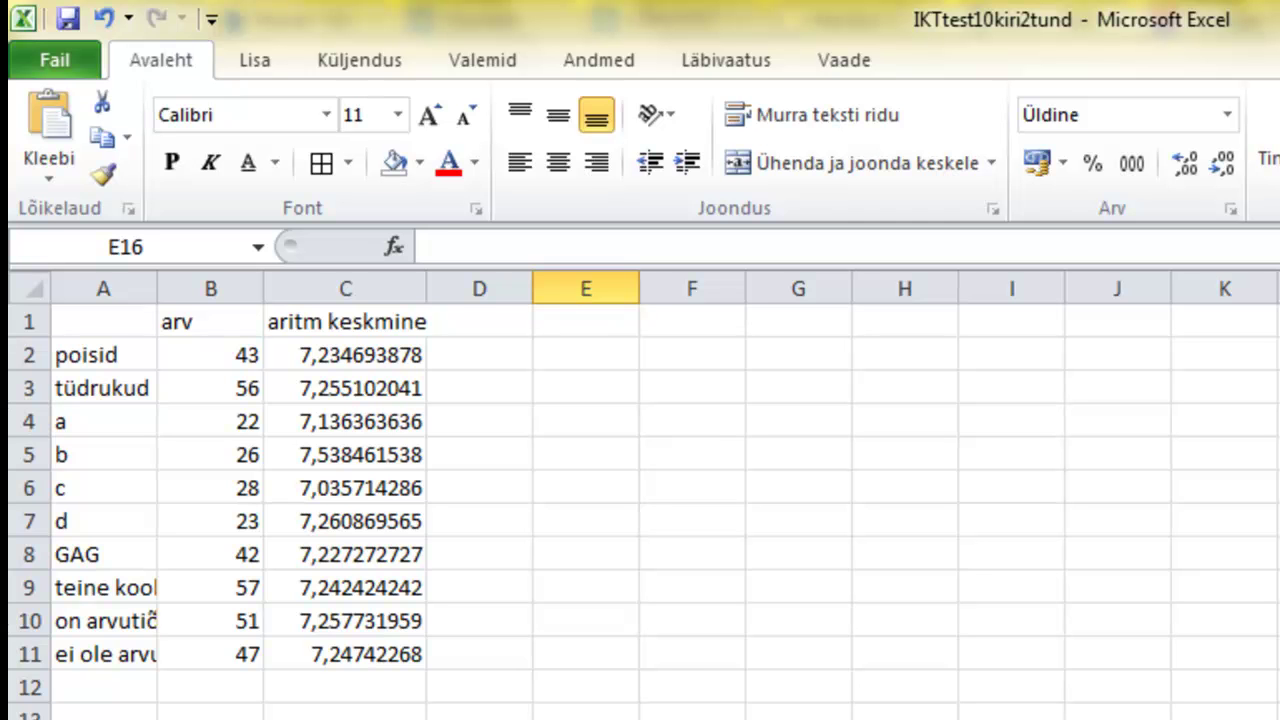
# Step: Copy the whole column chart of the K01 to K10 results from the original data sheet Leht1
pyautogui.hotkey('ctrl', 'pagedown')
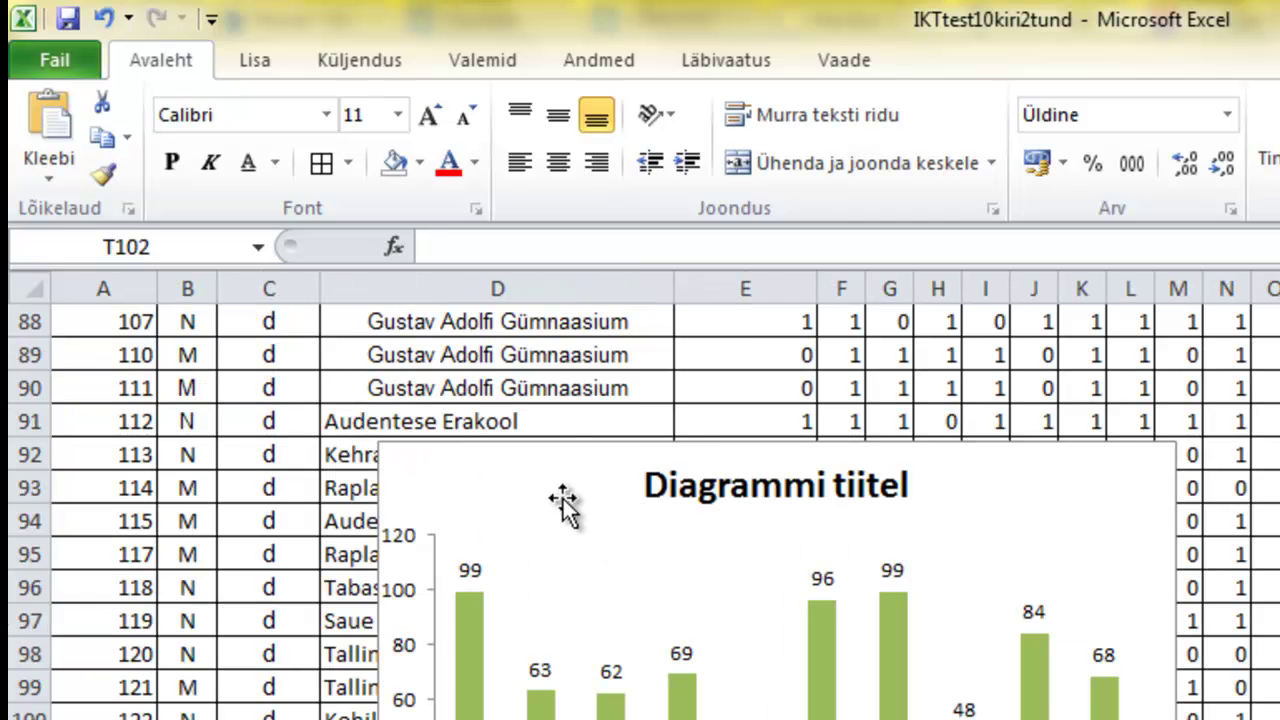
pyautogui.click(506, 491)
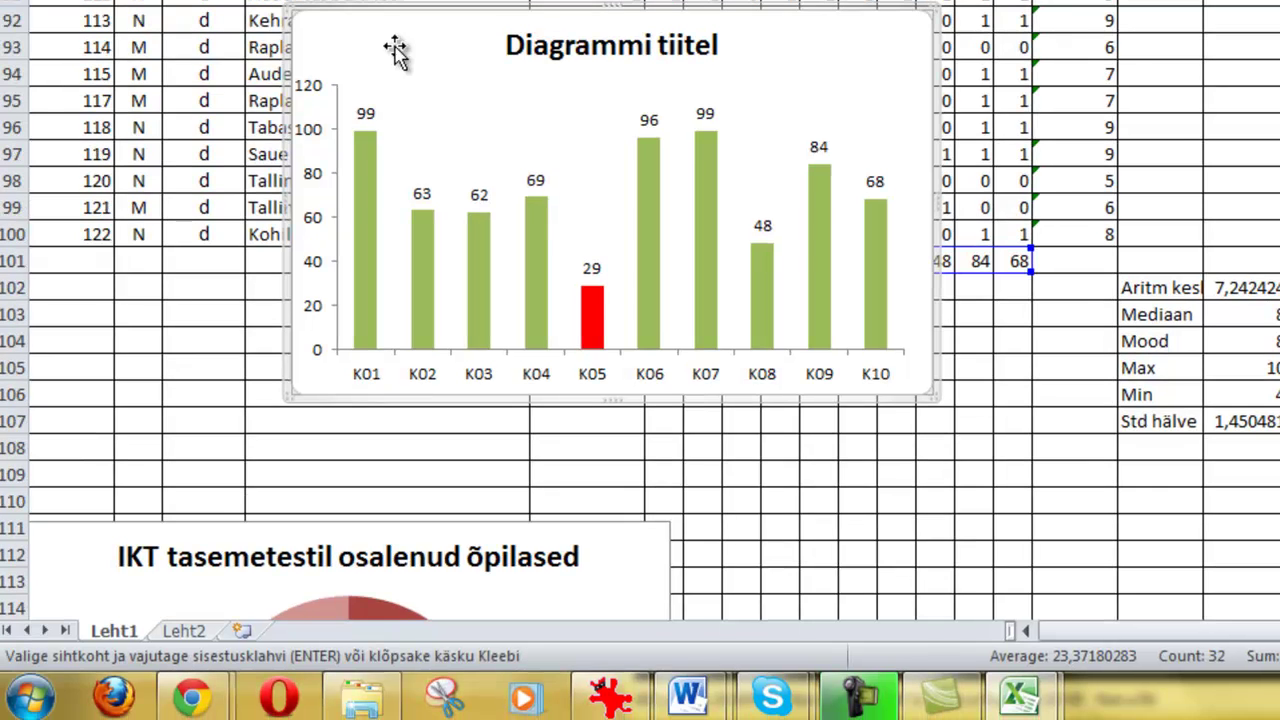
pyautogui.press('Escape')
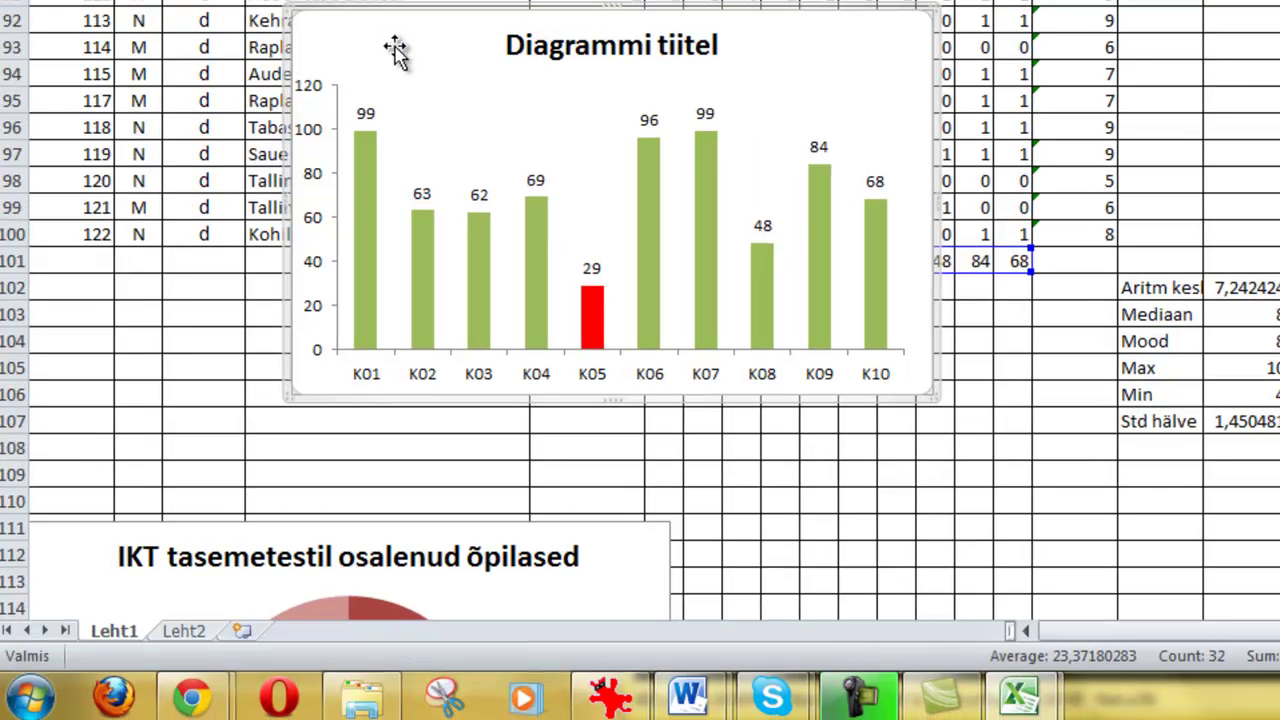
# Step: Open Microsoft Word 2010 and paste the copied column chart into the blank document
pyautogui.click(30, 698)
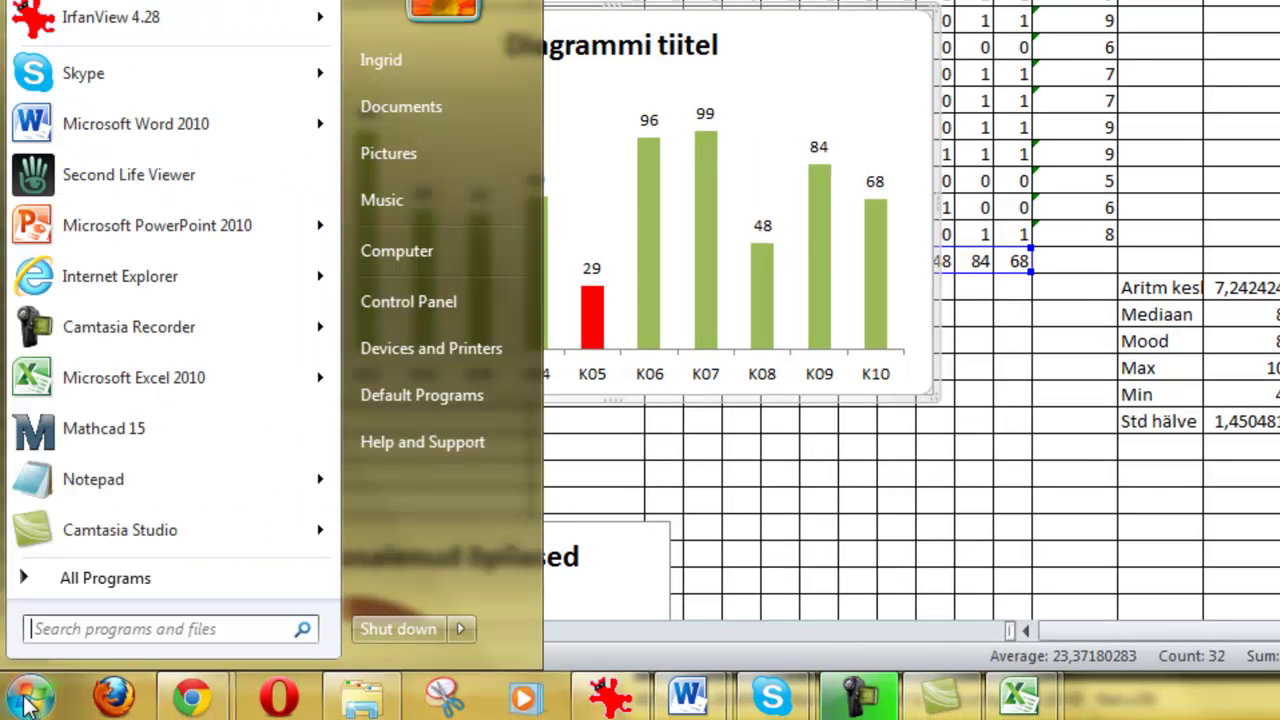
pyautogui.click(116, 118)
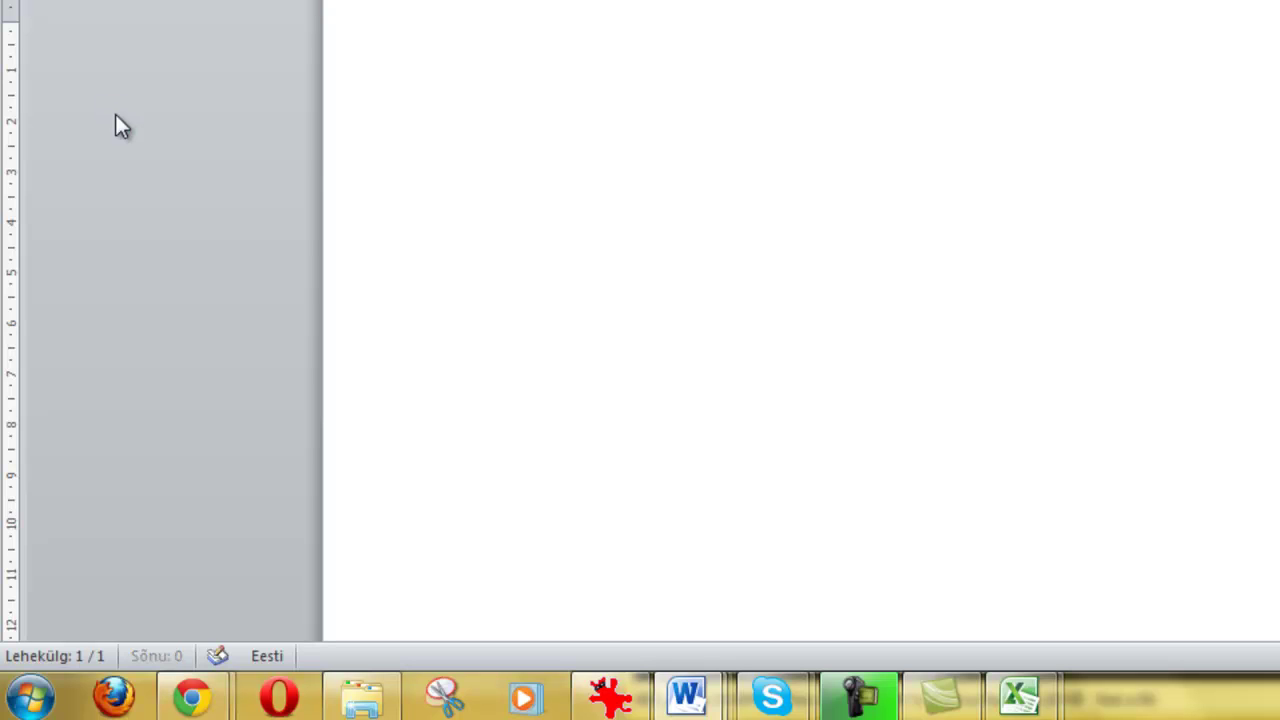
pyautogui.hotkey('ctrl', 'v')
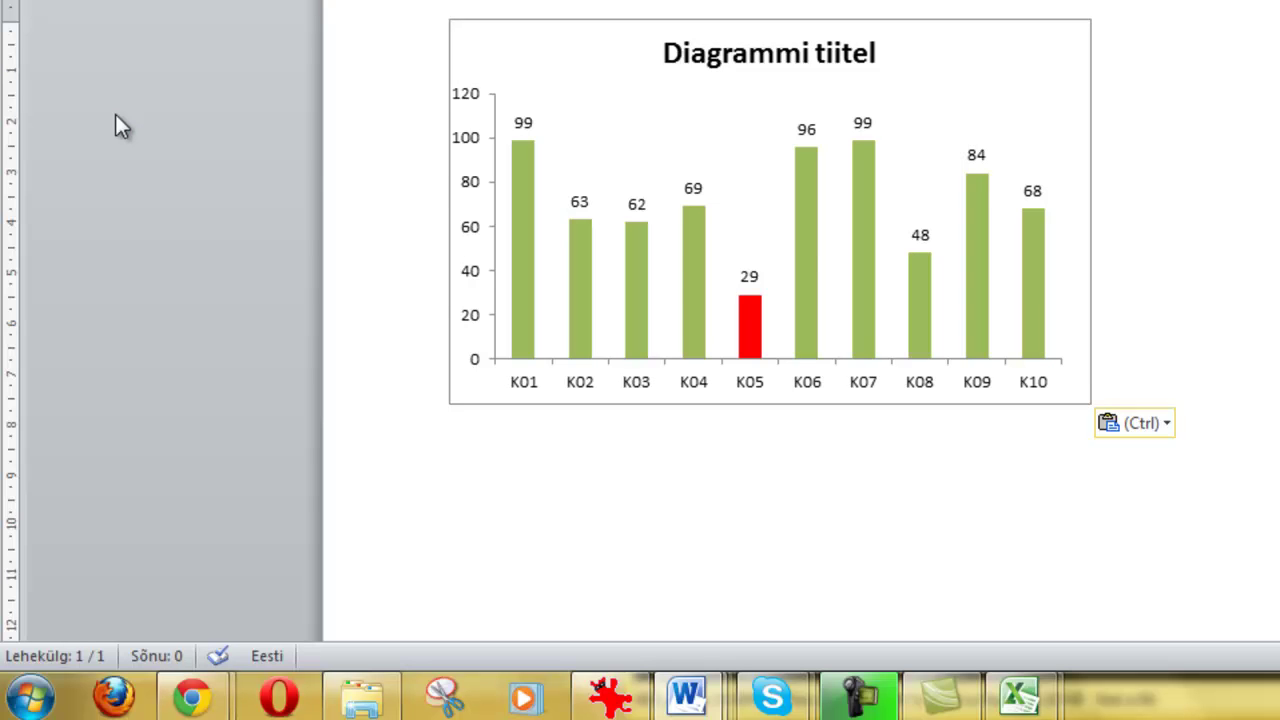